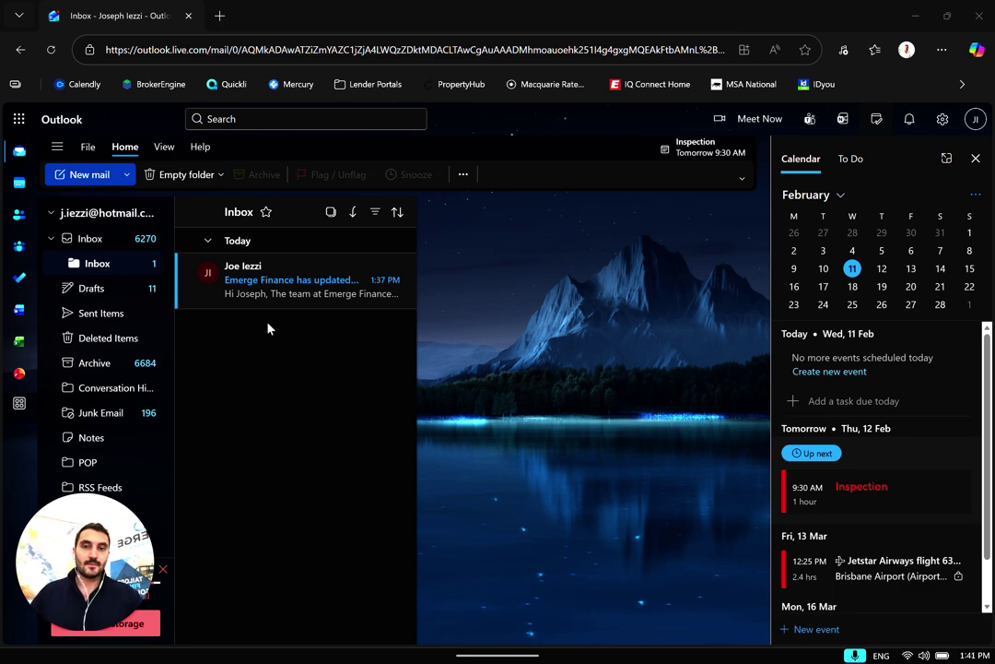
Open the Emerge Finance portal-update email and follow its View Request link to FinanceVault
click(251, 280)
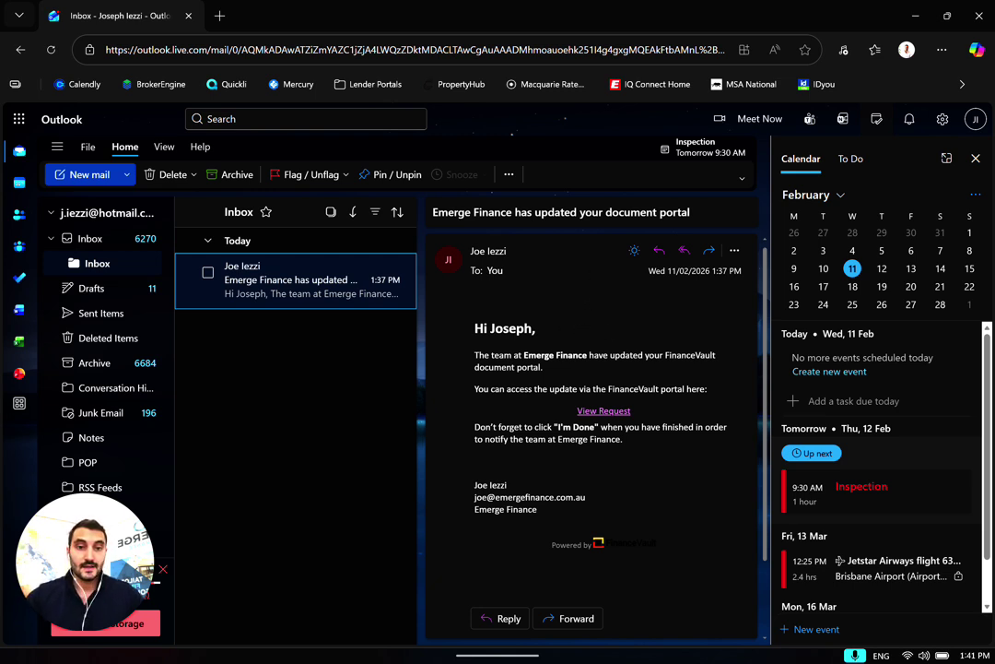
click(583, 411)
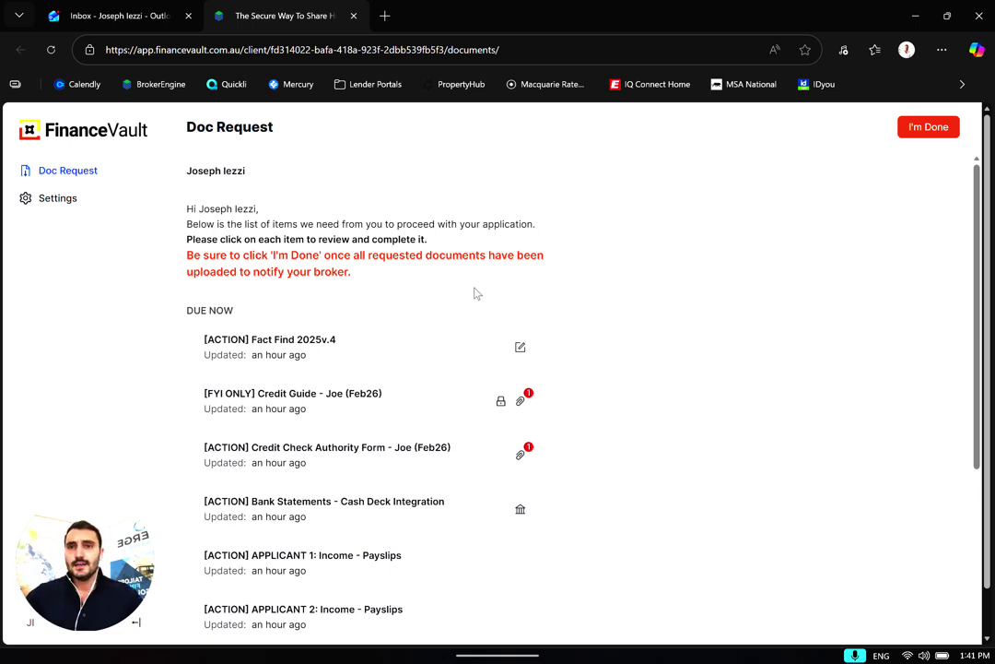
scroll(402, 346, down, 3)
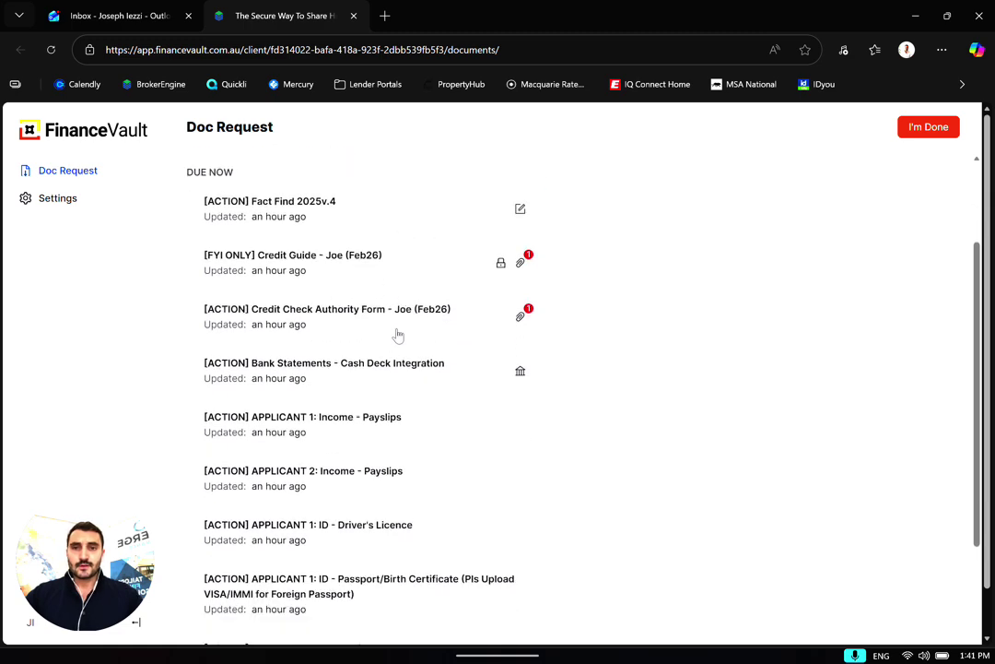
scroll(292, 466, down, 5)
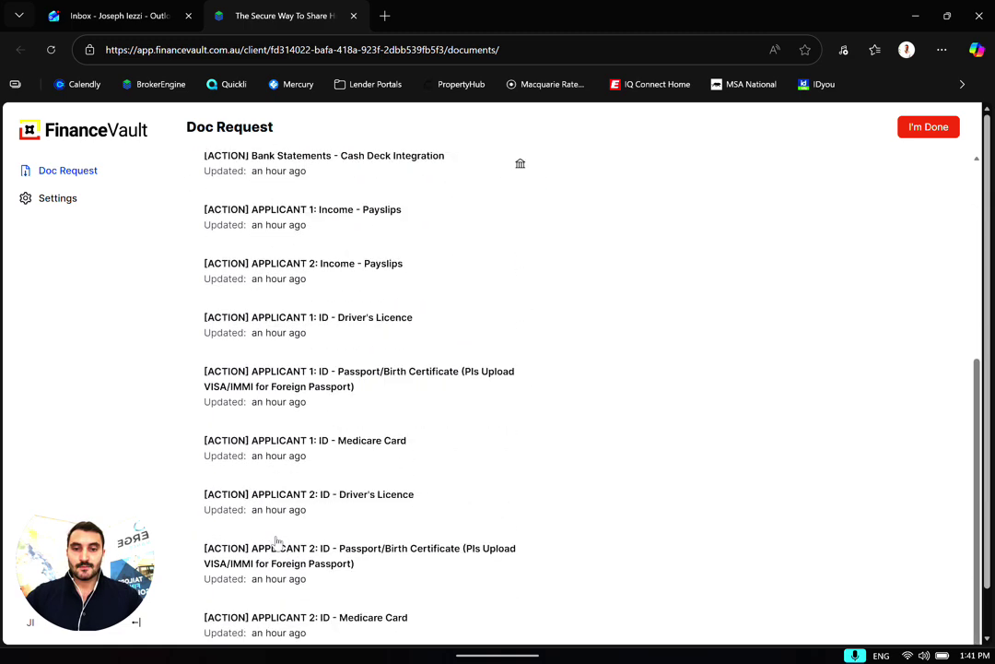
scroll(288, 555, up, 8)
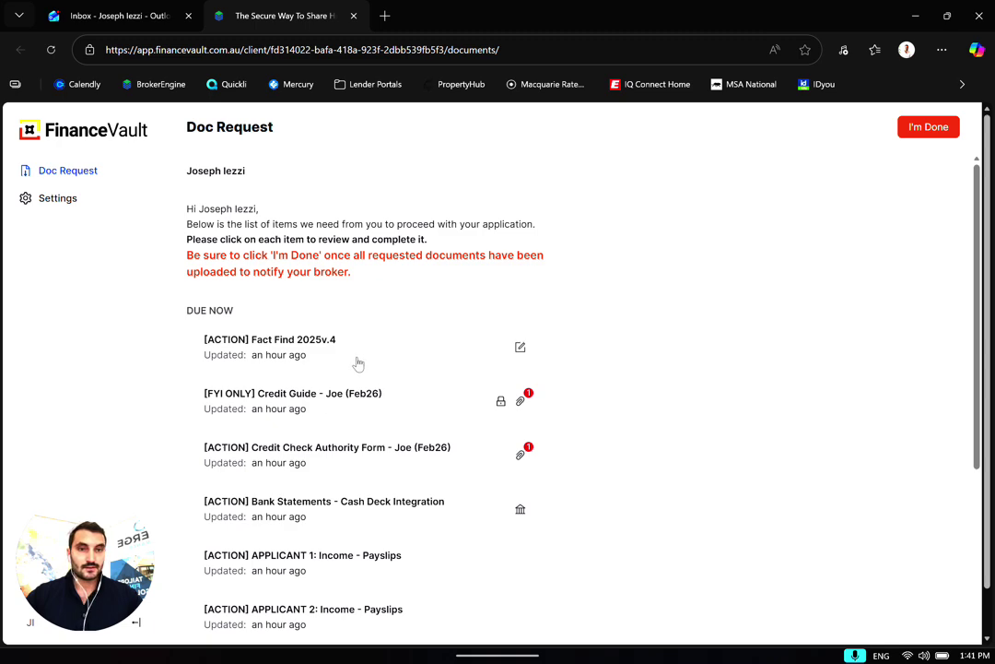
scroll(359, 365, down, 10)
scroll(258, 518, up, 9)
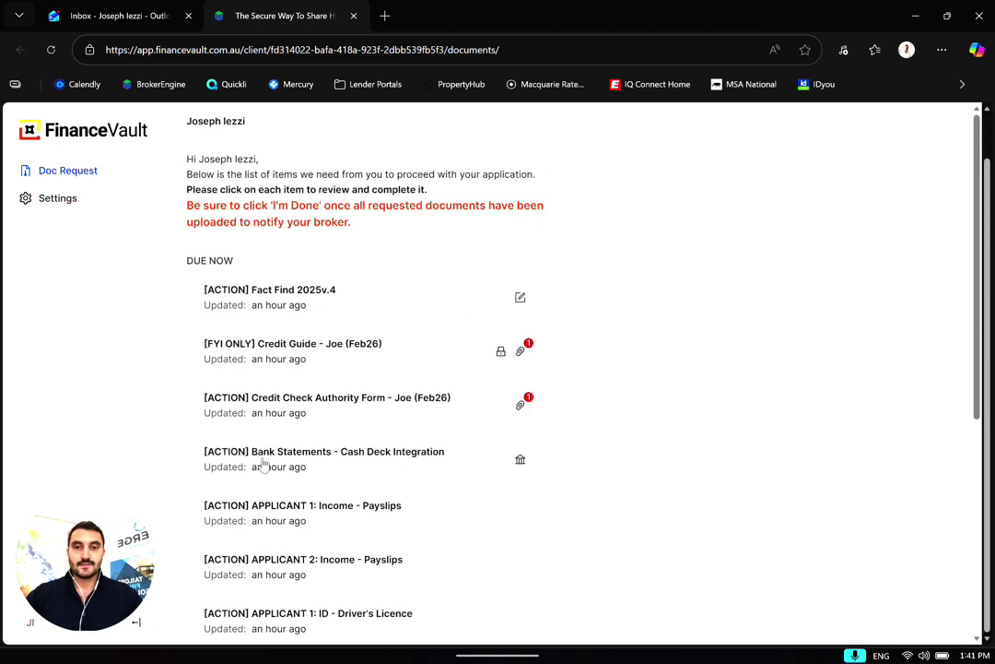
scroll(272, 433, down, 5)
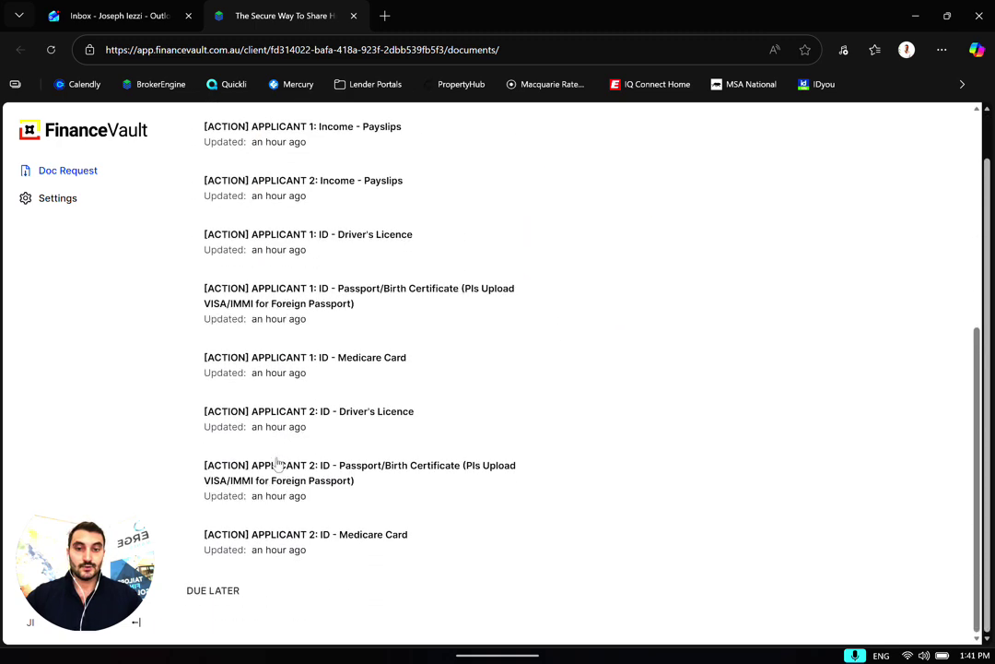
scroll(277, 463, up, 6)
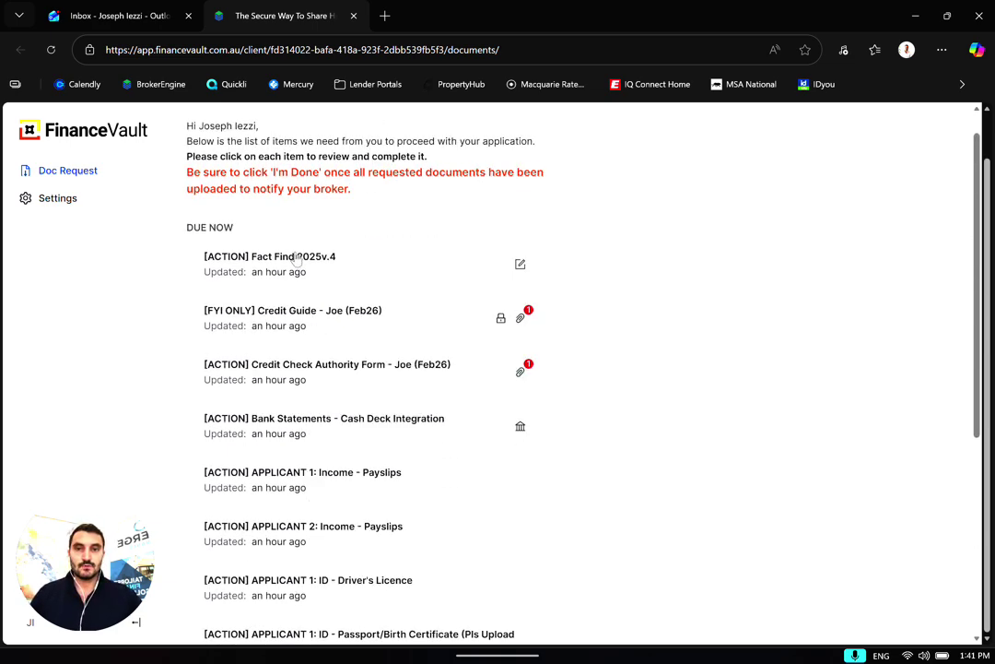
scroll(295, 381, down, 4)
scroll(302, 387, up, 5)
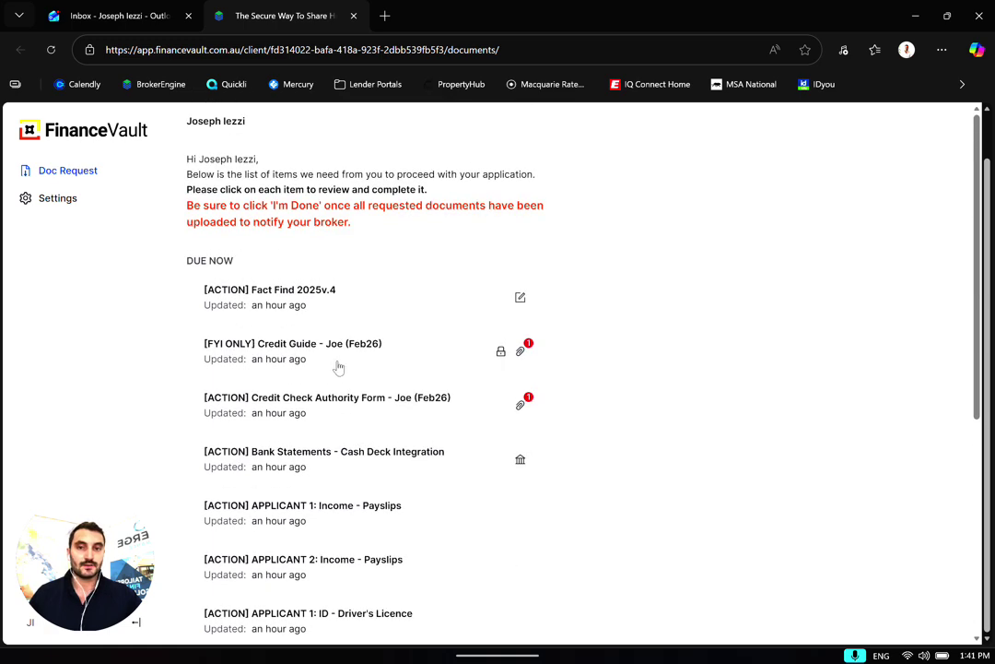
scroll(341, 400, down, 3)
scroll(343, 442, down, 1)
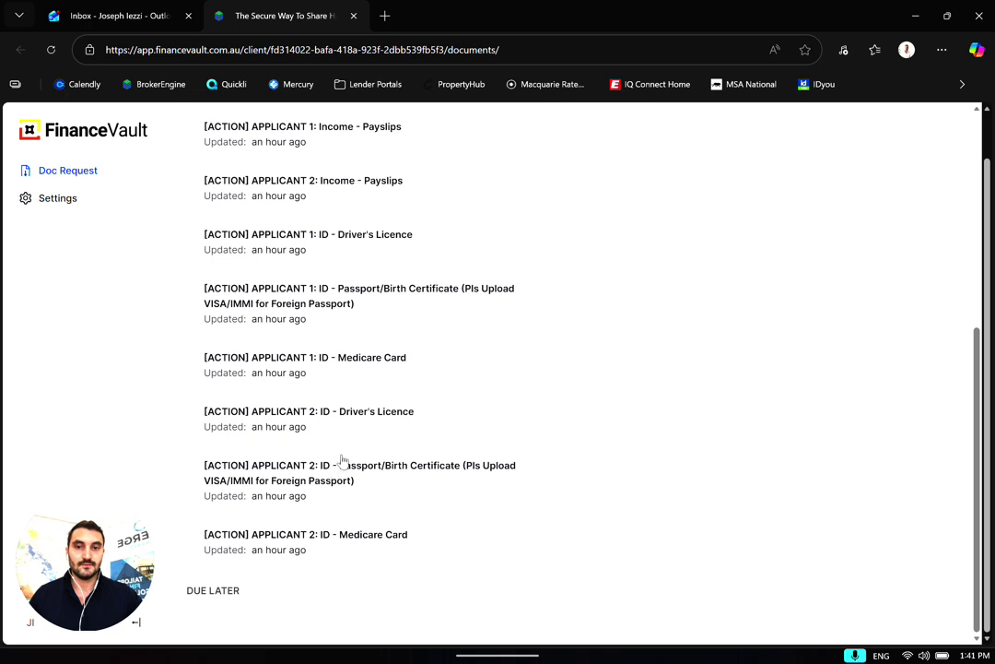
scroll(338, 465, up, 4)
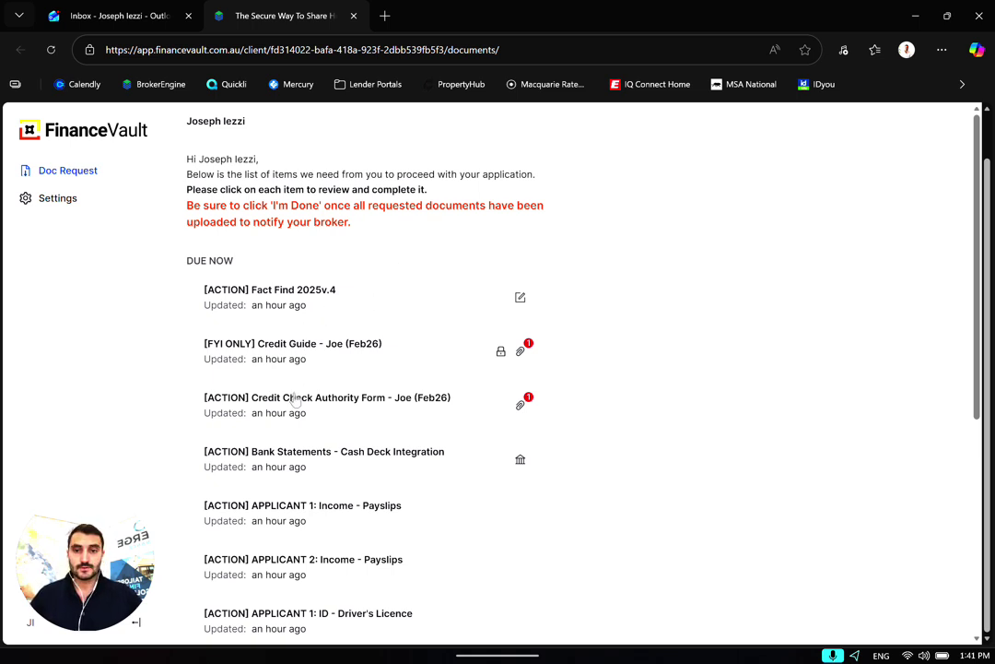
scroll(295, 398, down, 1)
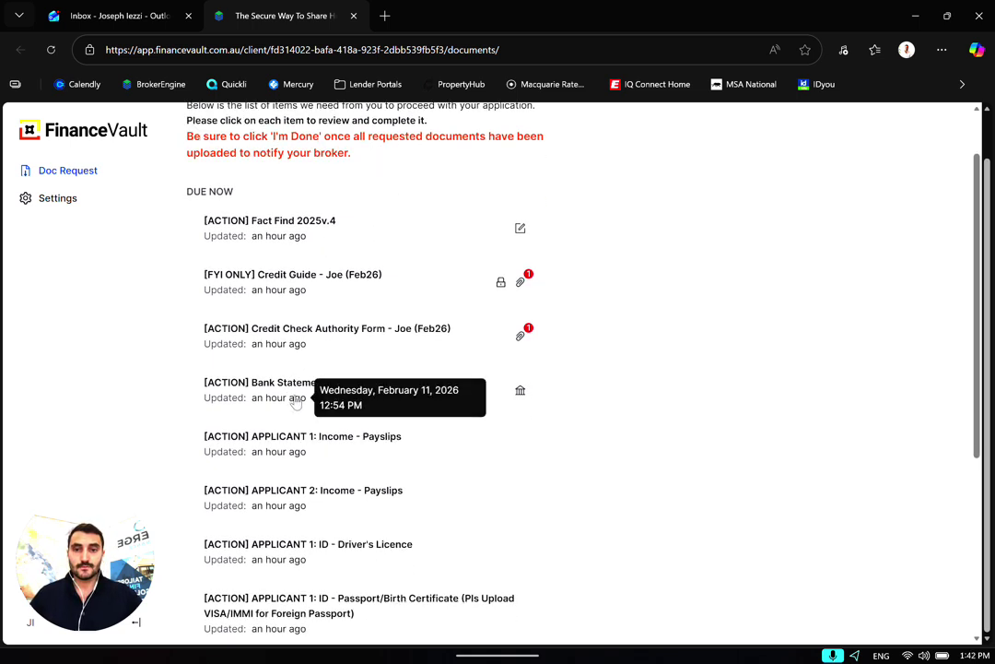
Open the Credit Check Authority Form item and copy its quoted consent sentence
click(304, 339)
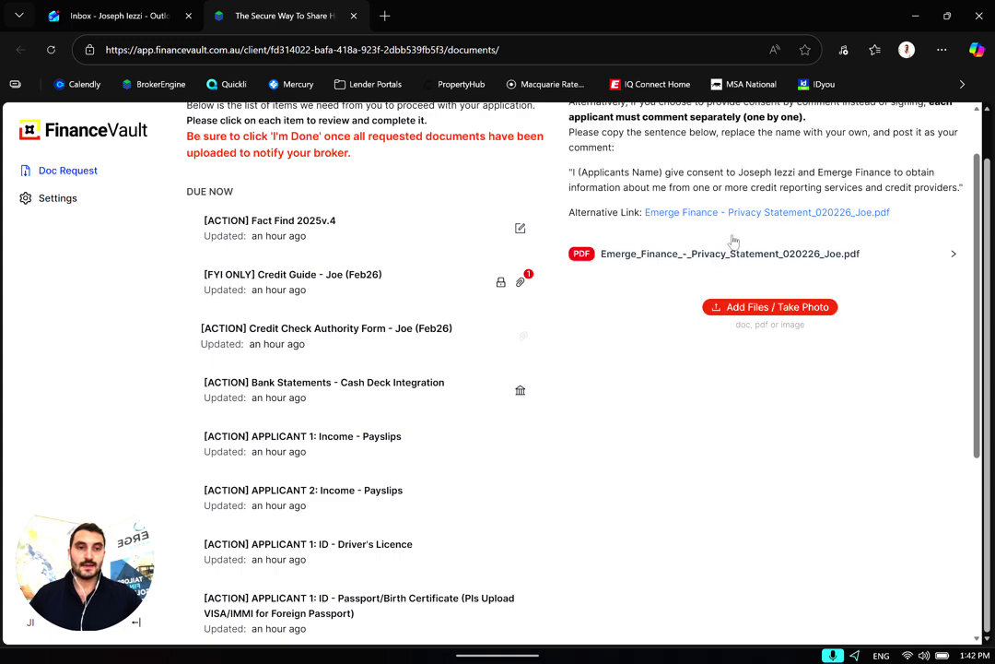
scroll(567, 373, up, 1)
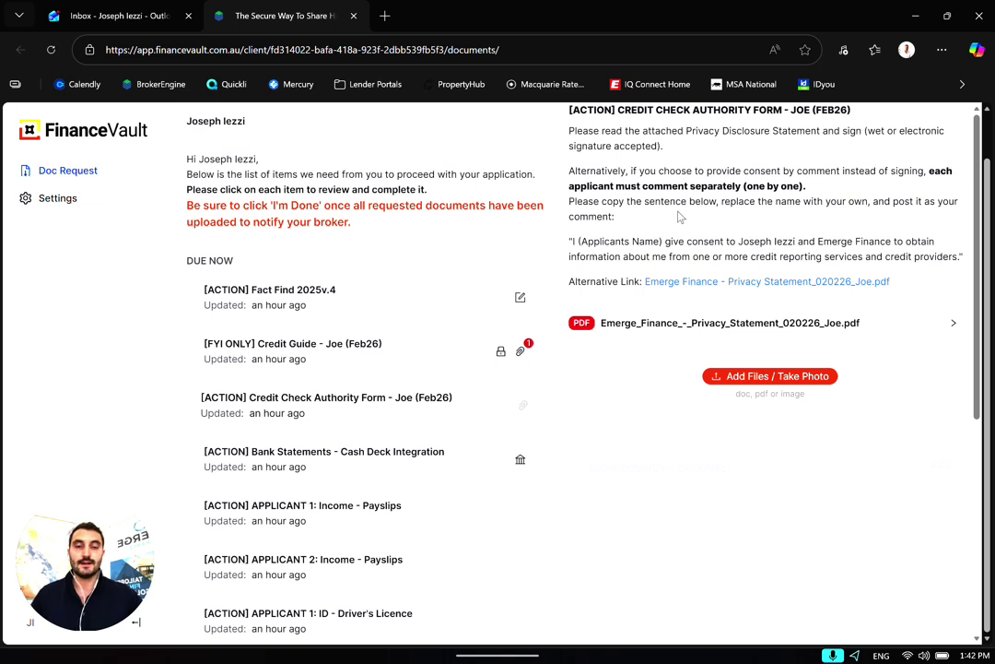
scroll(680, 216, up, 1)
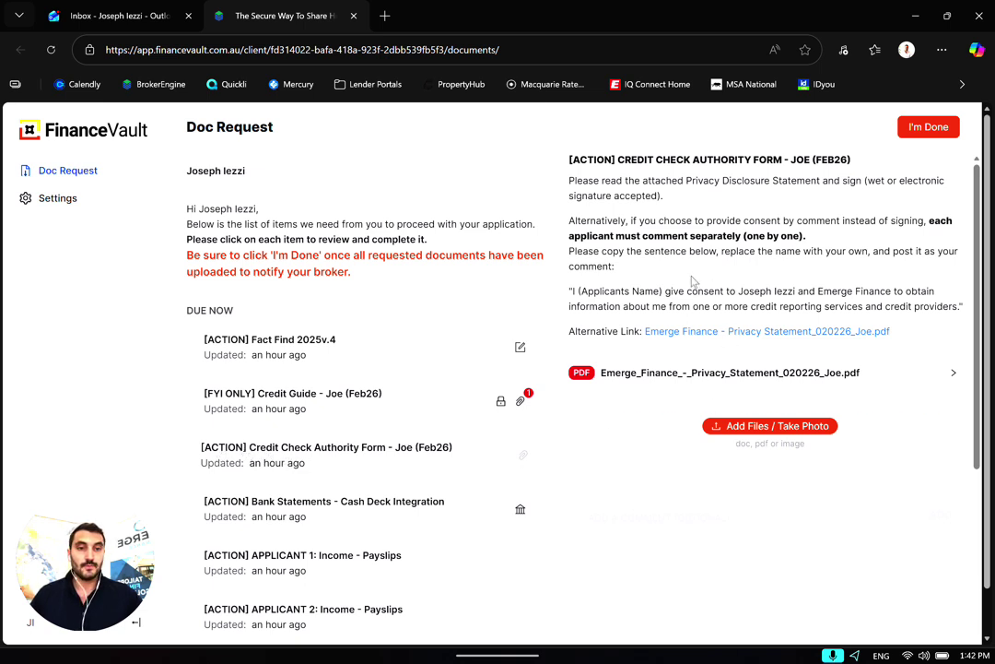
drag(963, 307, 570, 291)
key(ctrl+c)
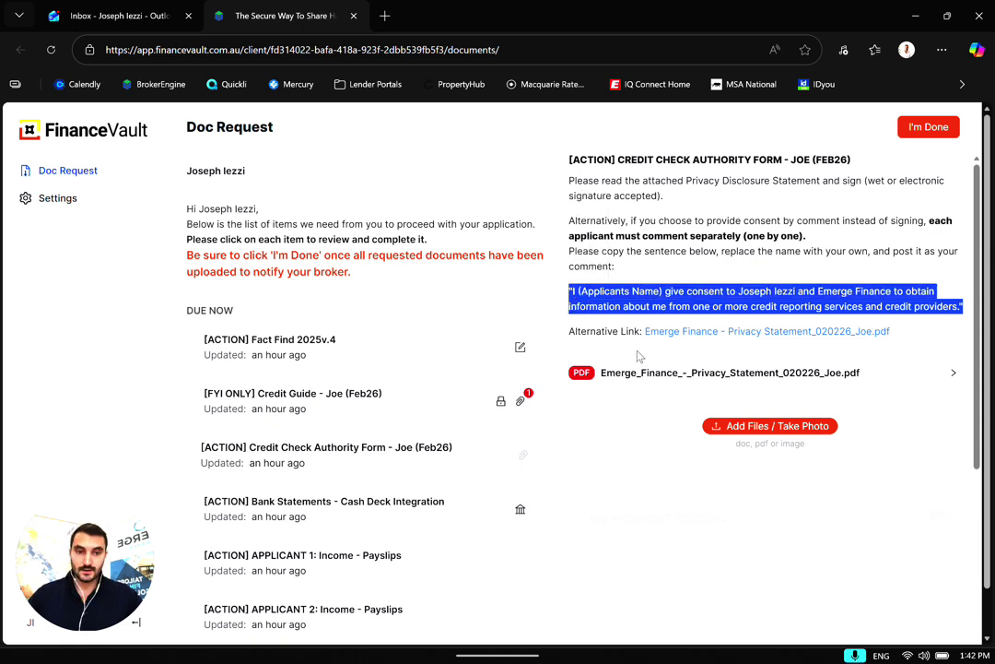
Paste the consent sentence as a comment, replace (Applicants Name) with the applicant's name, and post it
click(588, 517)
key(ctrl+v)
double_click(664, 517)
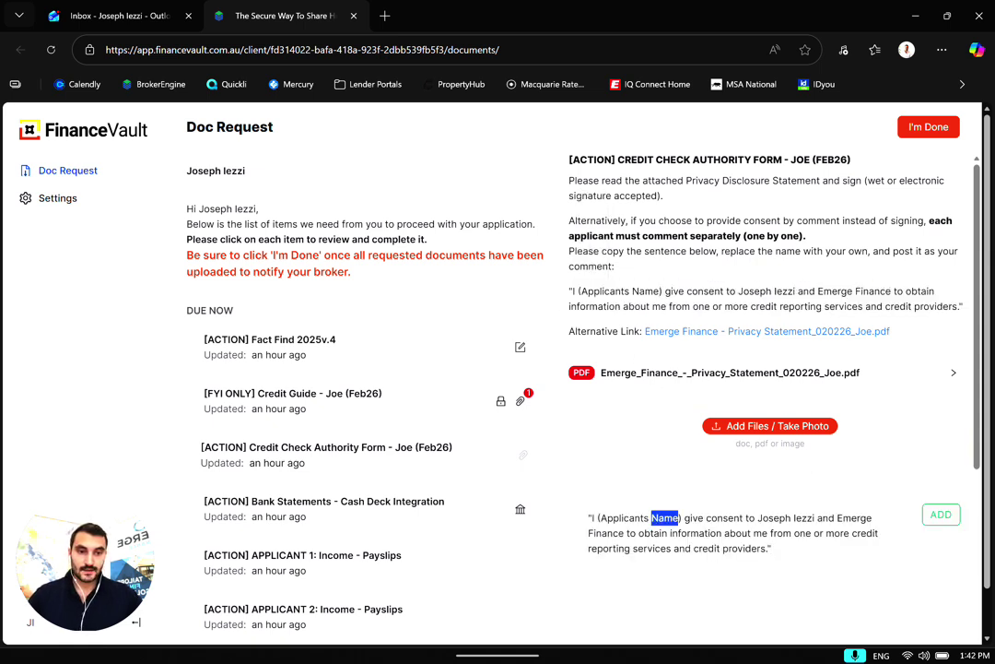
key(BackSpace)
key(BackSpace)
key(BackSpace)
key(BackSpace)
key(BackSpace)
key(BackSpace)
key(BackSpace)
key(BackSpace)
key(BackSpace)
key(BackSpace)
key(BackSpace)
key(BackSpace)
key(BackSpace)
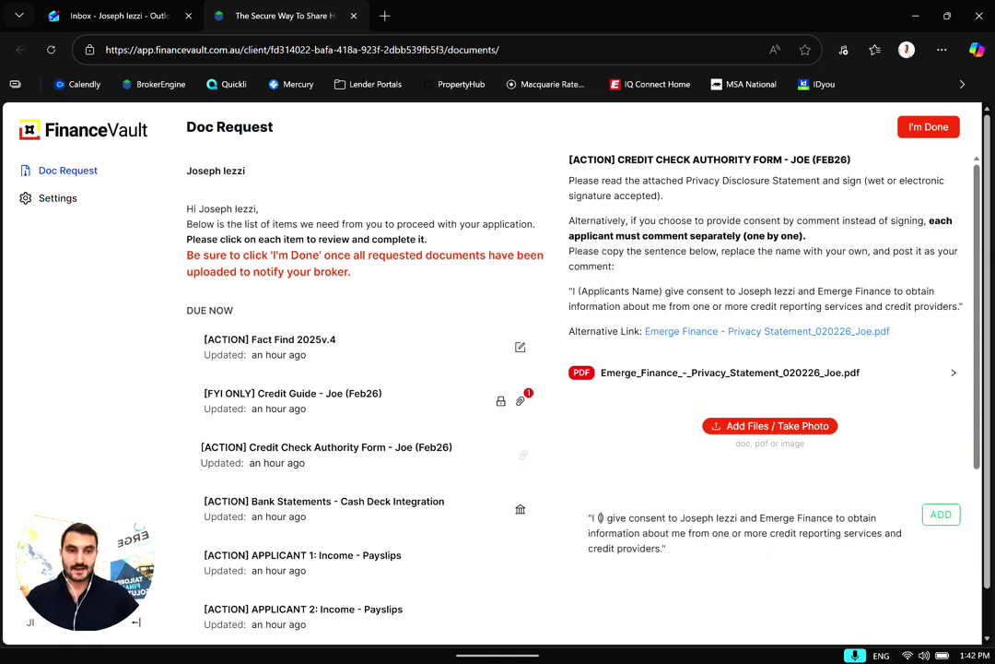
key(BackSpace)
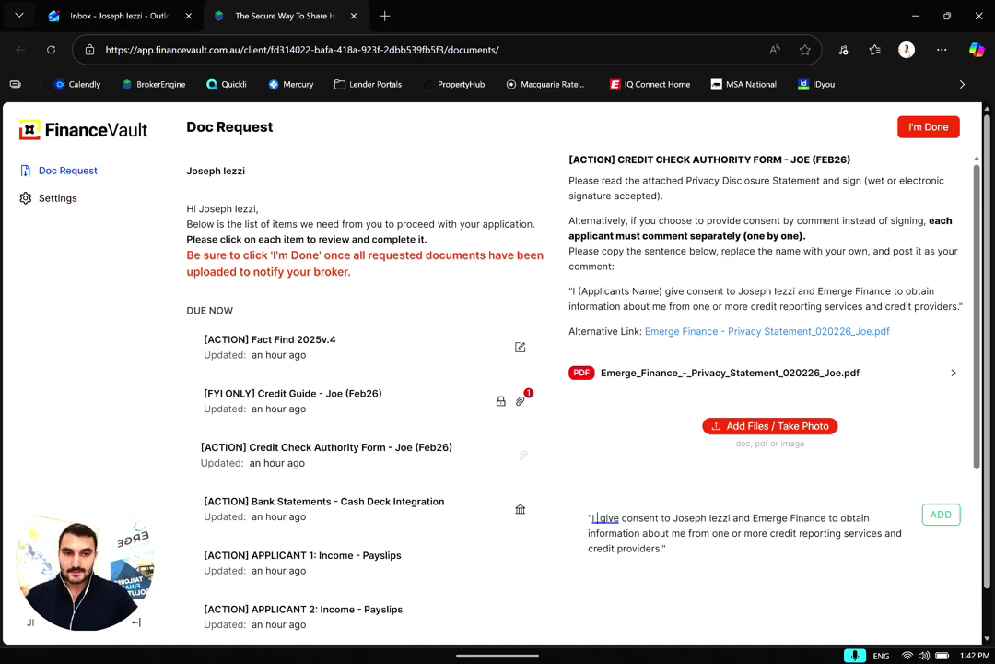
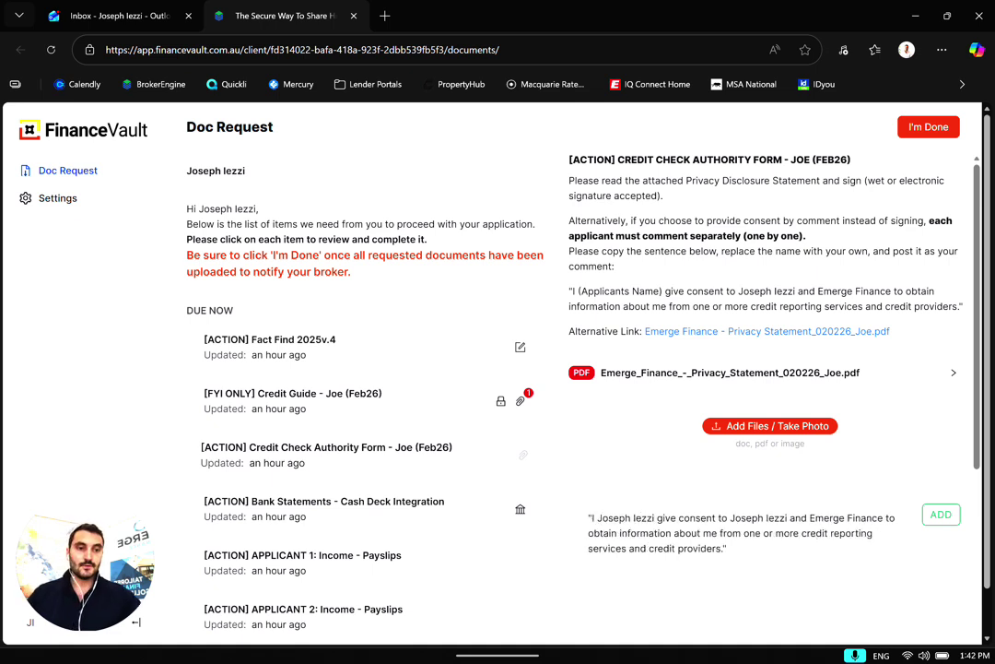
click(929, 517)
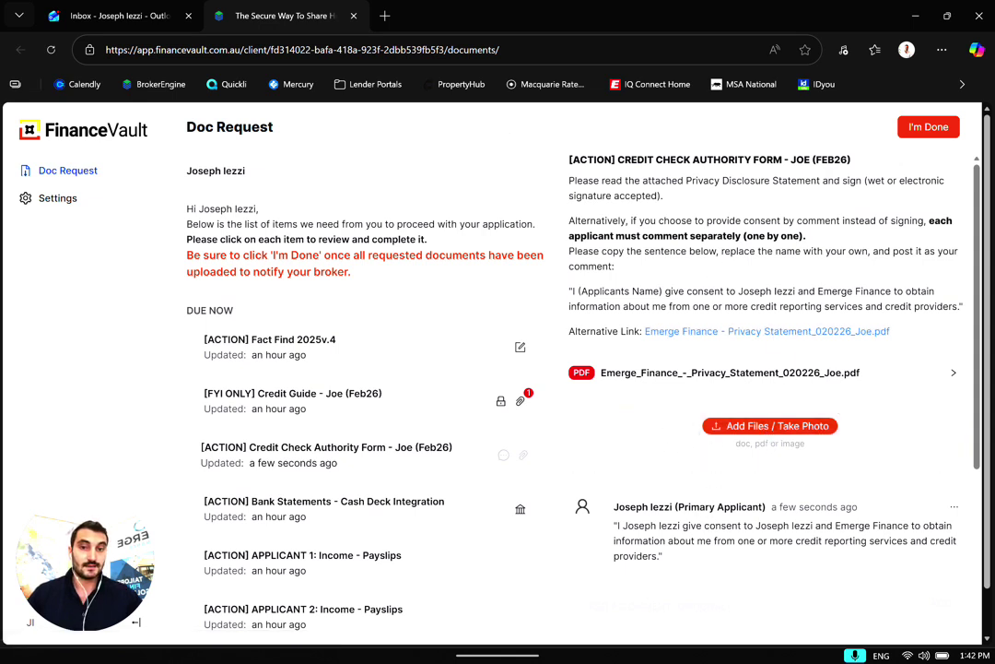
Open the Credit Guide item and scroll through its Alternative Link PDF
click(304, 394)
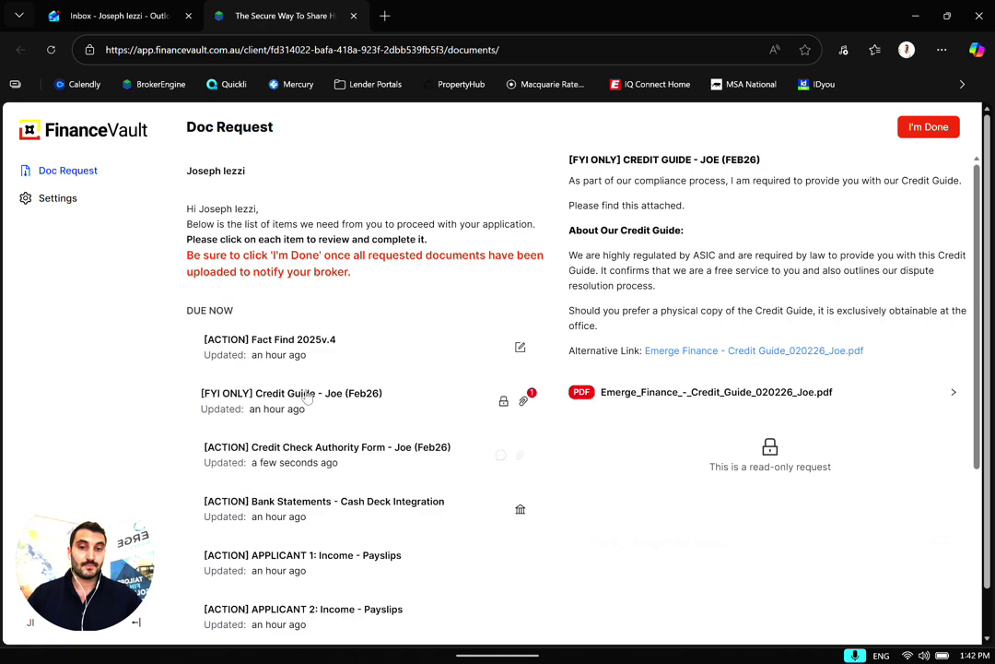
click(687, 352)
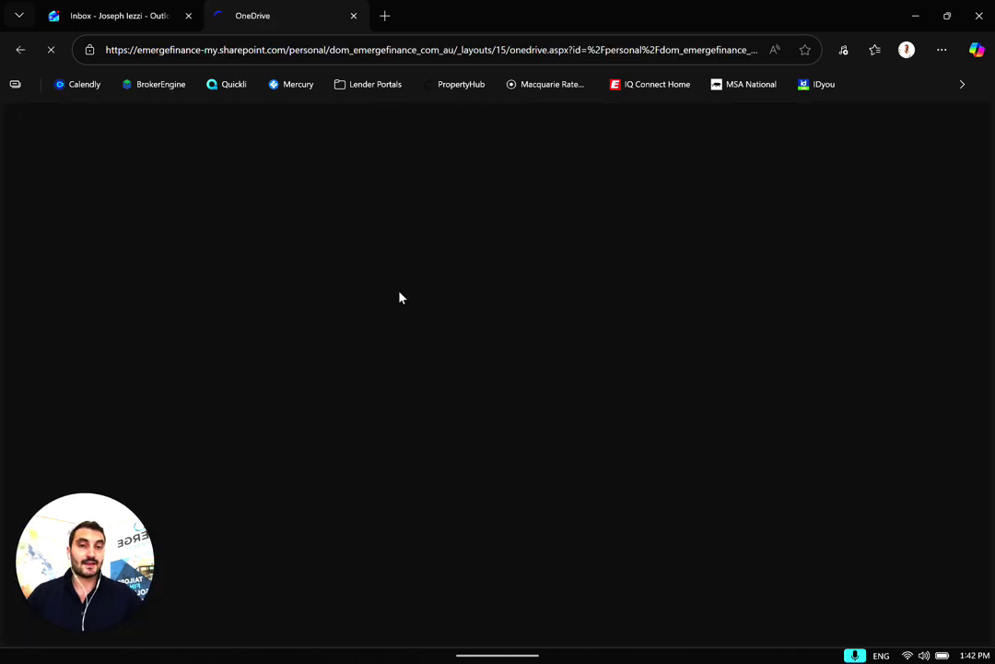
scroll(368, 350, down, 10)
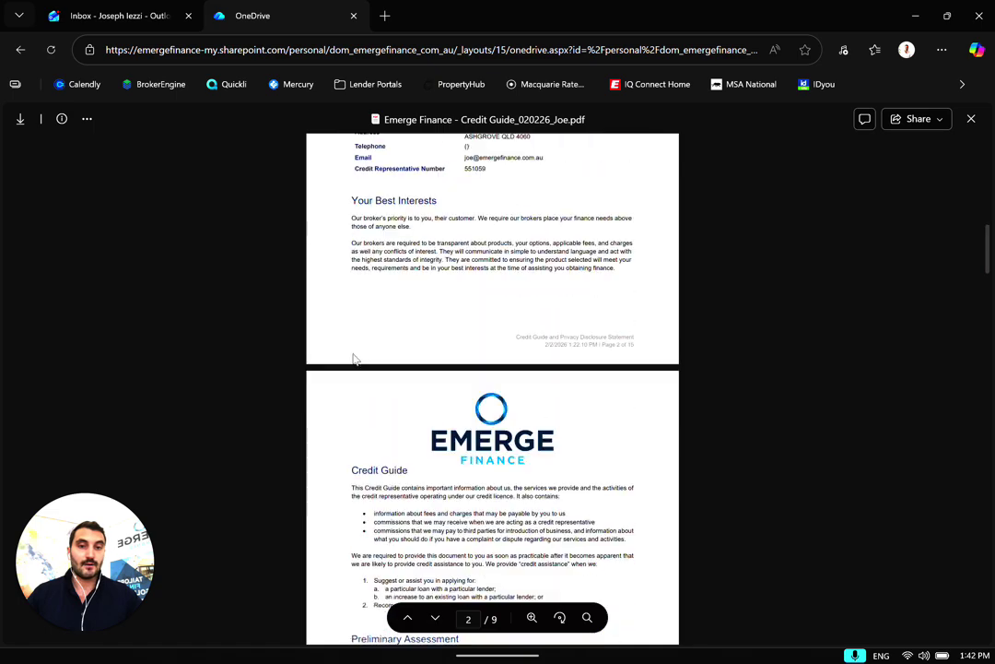
scroll(353, 360, down, 10)
scroll(337, 382, up, 10)
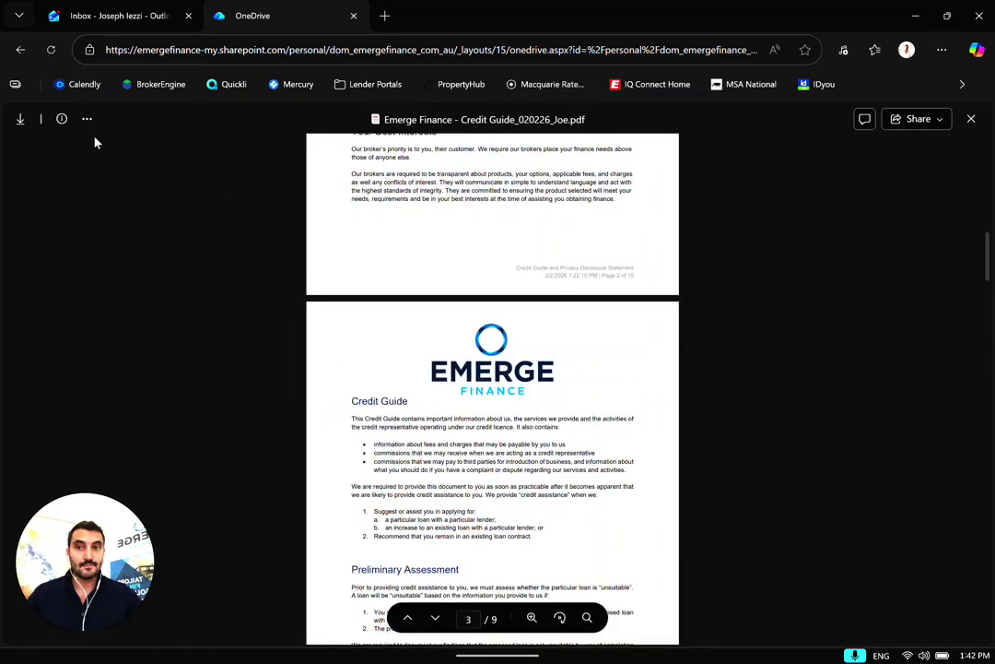
Go back to the portal and open the Fact Find 2025v.4 item
click(19, 49)
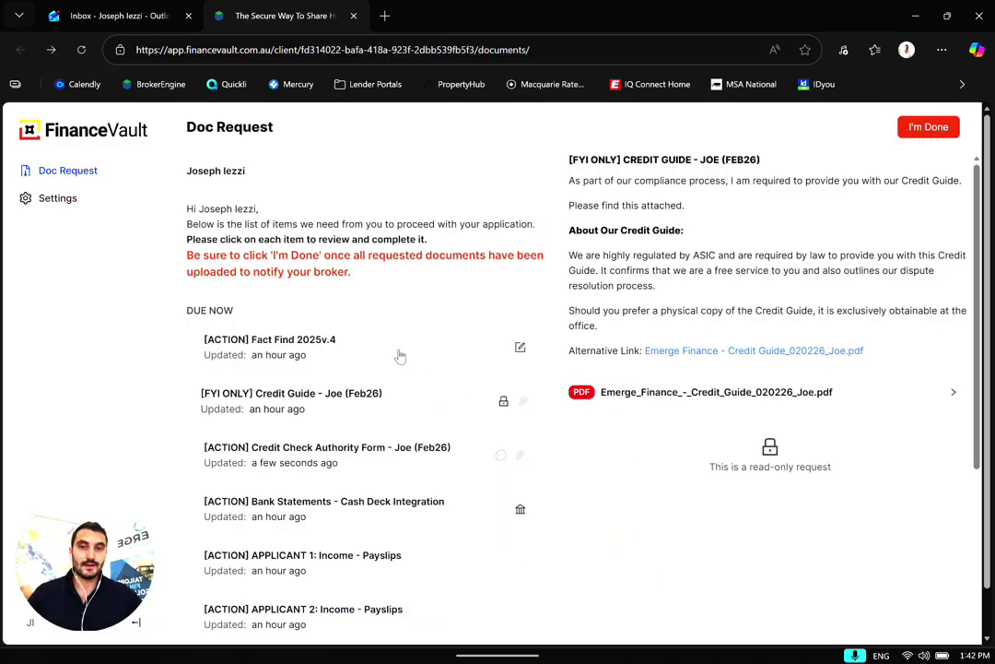
scroll(398, 350, down, 3)
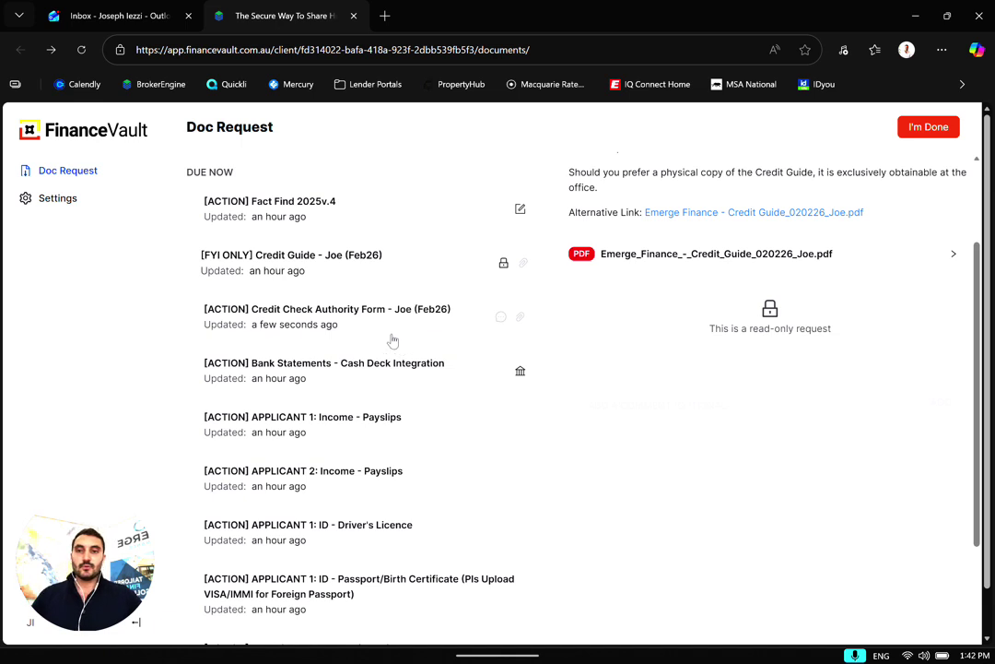
click(313, 210)
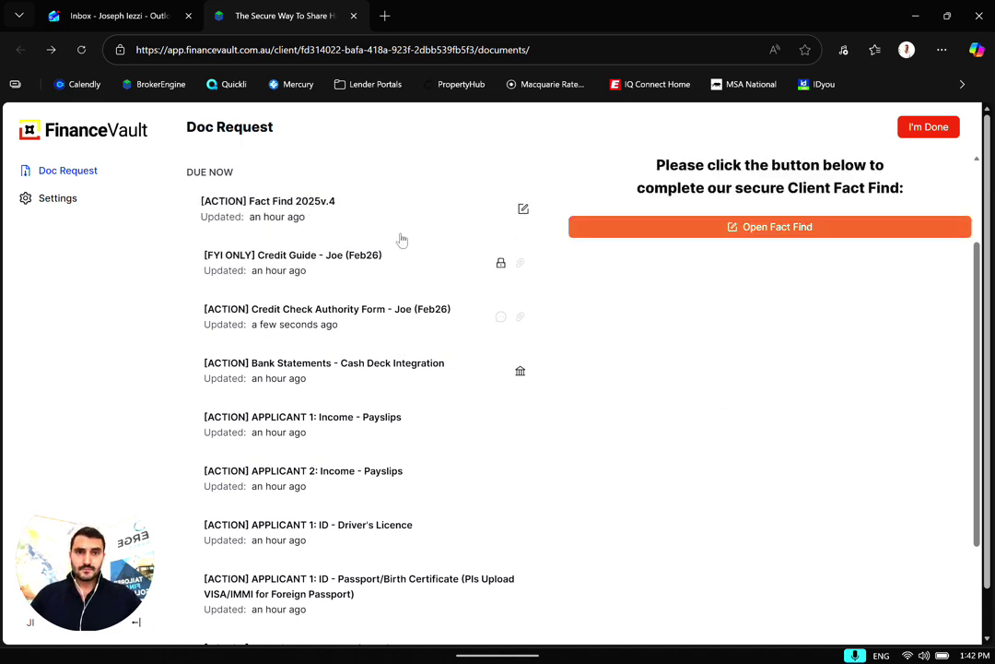
Launch the online Fact Find and scroll through its personal details and Assets sections
click(768, 228)
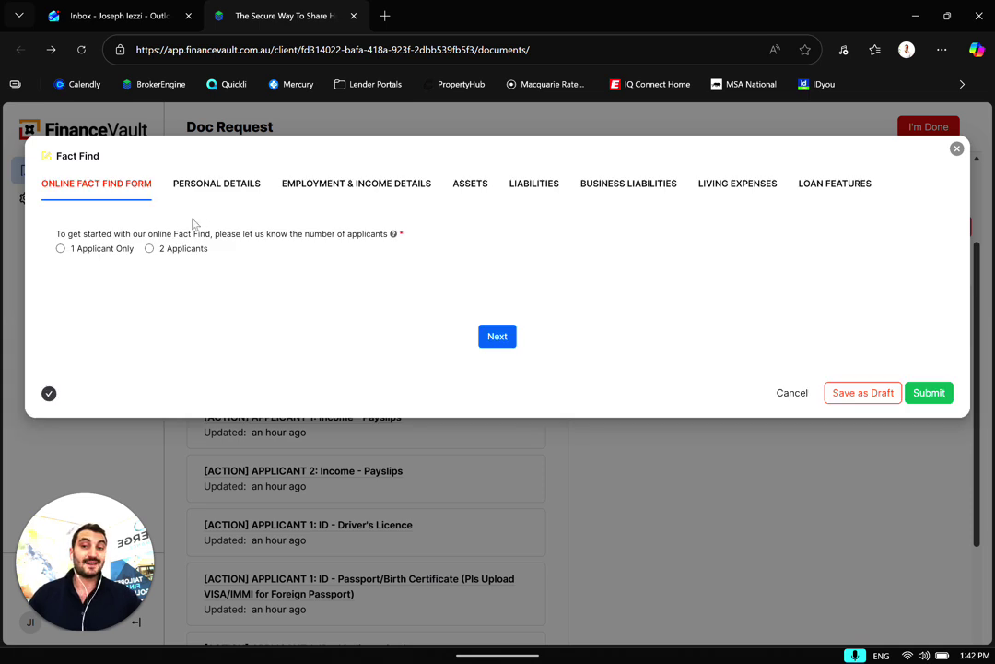
click(191, 187)
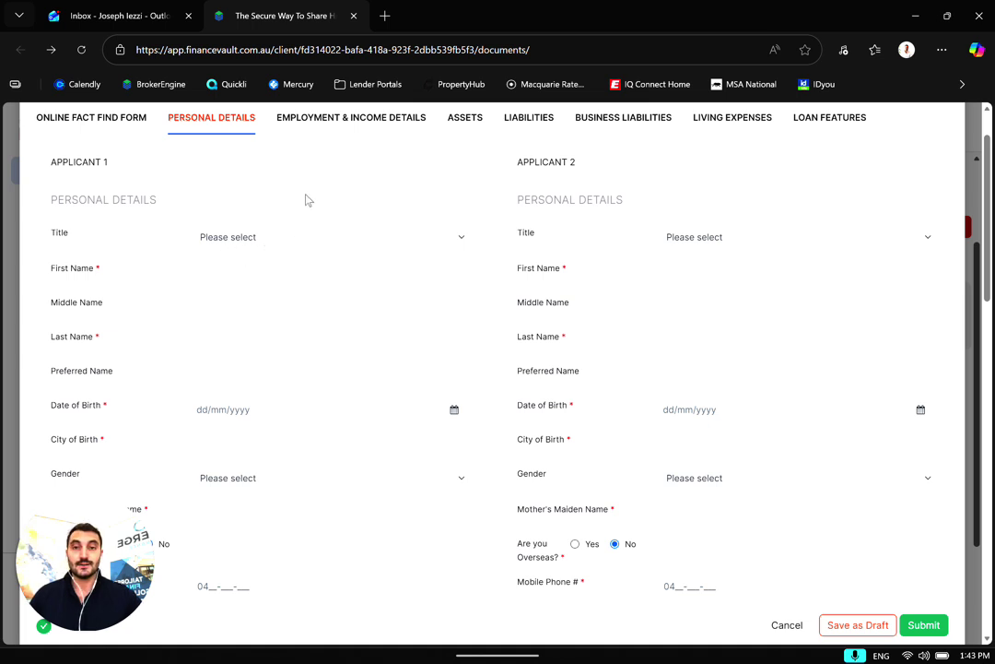
click(461, 131)
click(551, 131)
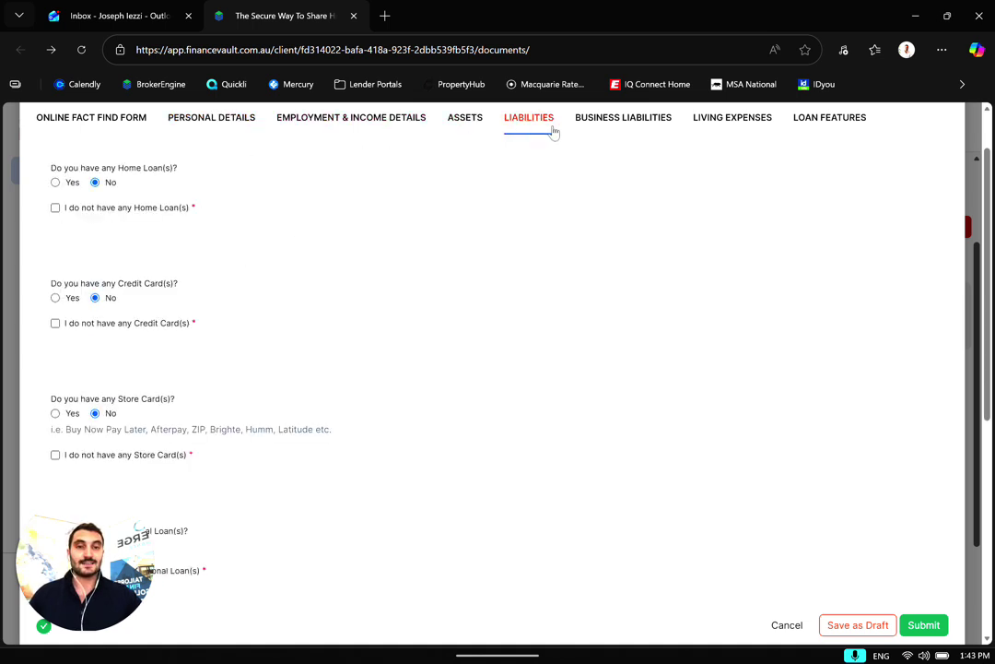
click(472, 129)
scroll(280, 342, down, 5)
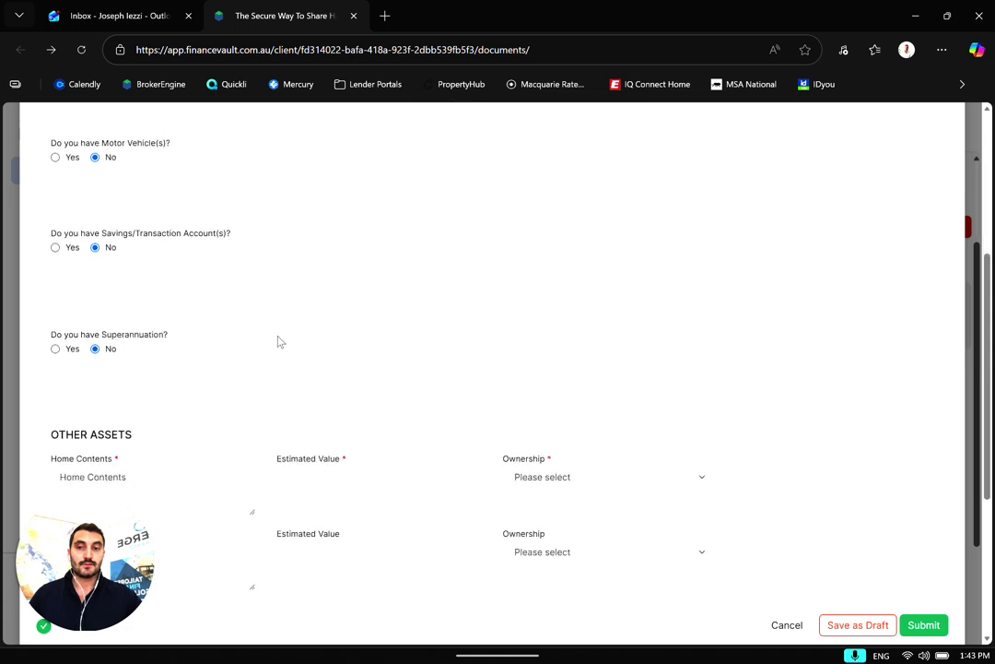
scroll(280, 341, down, 3)
scroll(269, 355, up, 2)
scroll(271, 358, down, 2)
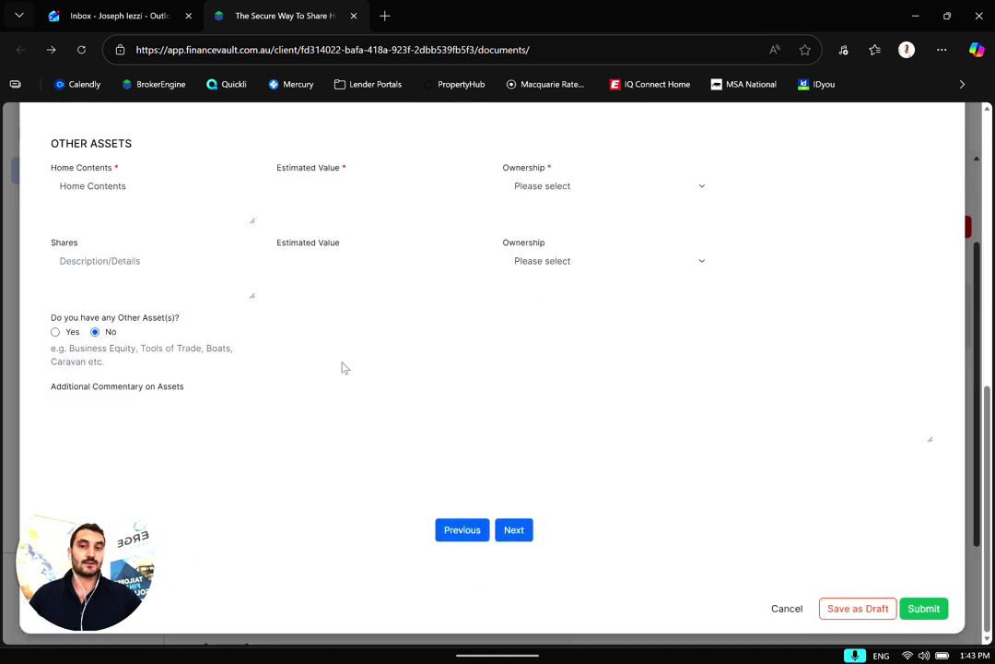
scroll(365, 309, up, 10)
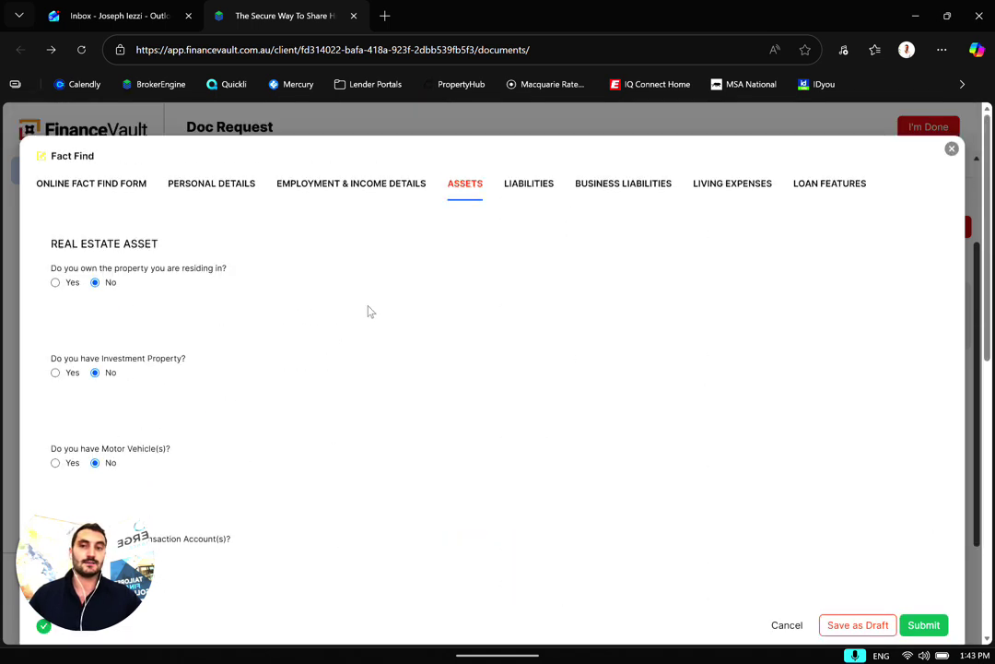
Browse the Liabilities, Living Expenses and Loan Features sections, then close the Fact Find
click(536, 193)
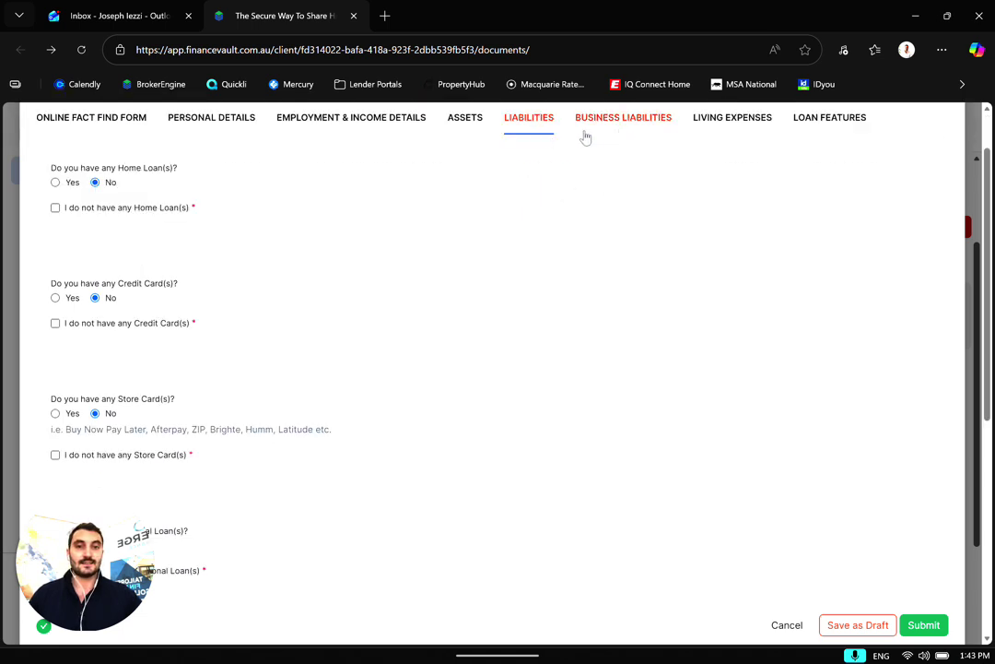
scroll(375, 306, down, 2)
scroll(384, 304, up, 3)
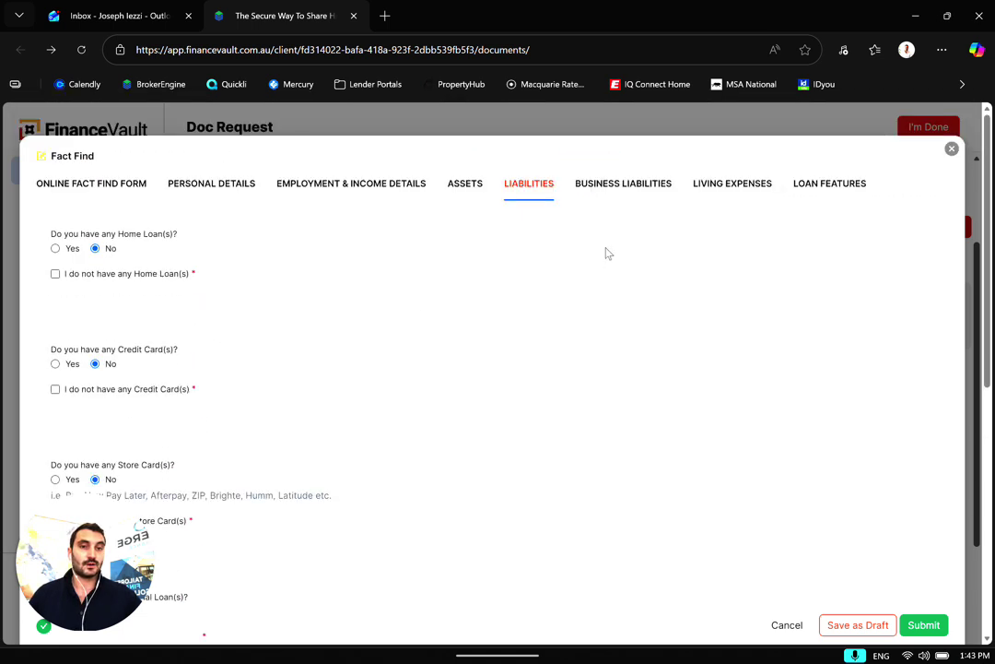
click(825, 187)
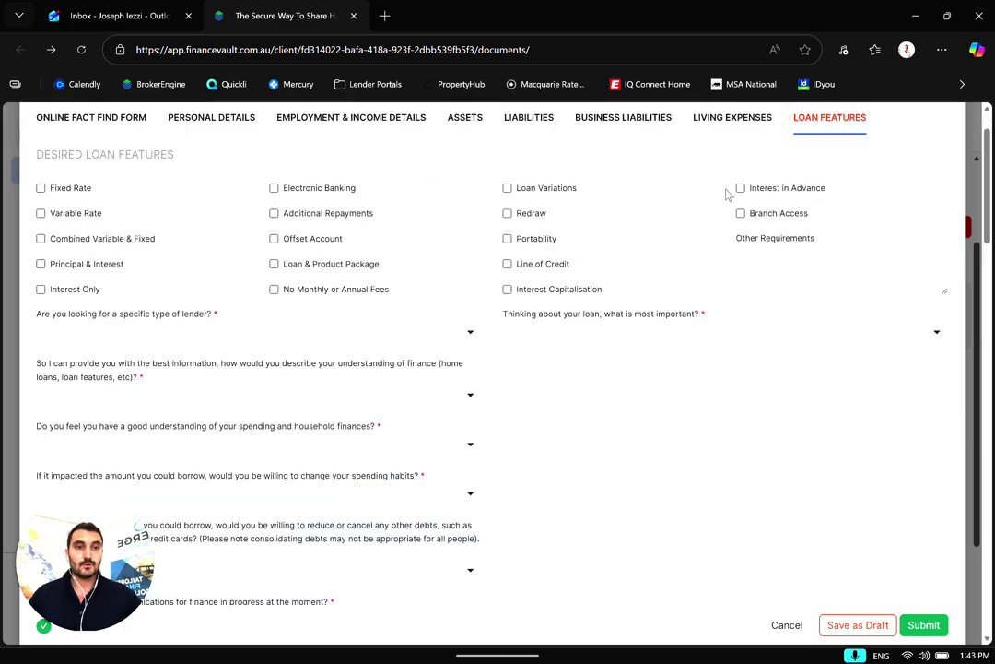
click(743, 124)
click(825, 125)
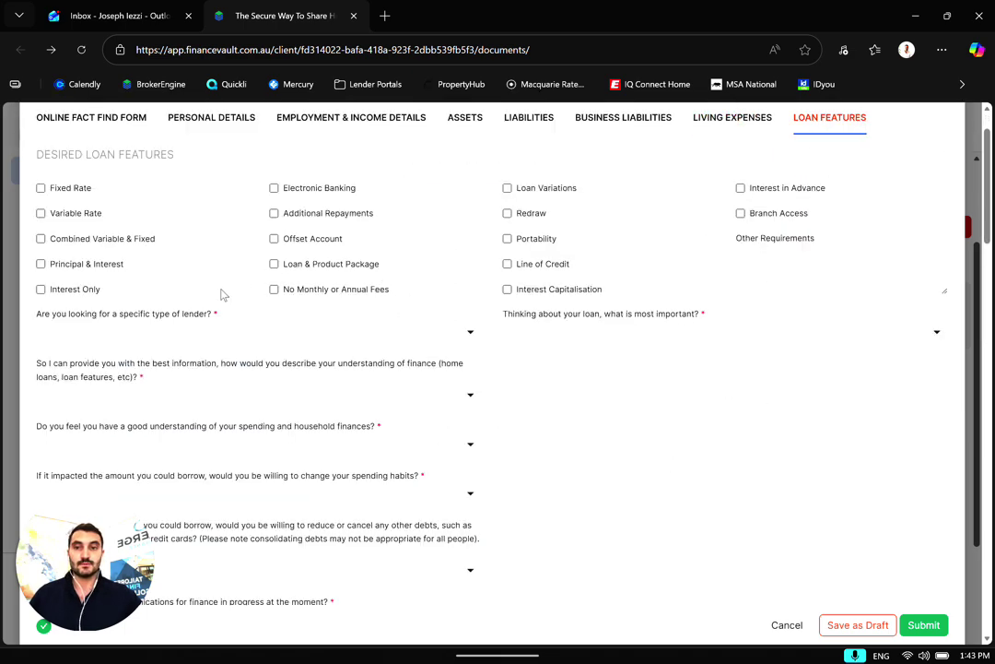
scroll(220, 293, down, 6)
scroll(229, 226, down, 15)
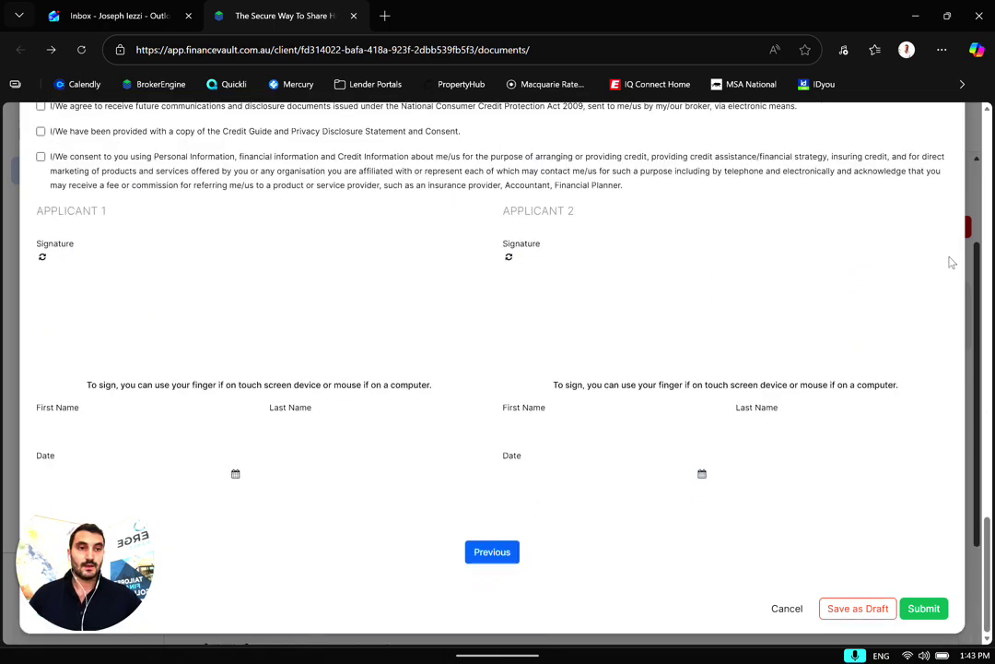
scroll(933, 167, up, 10)
scroll(952, 159, up, 10)
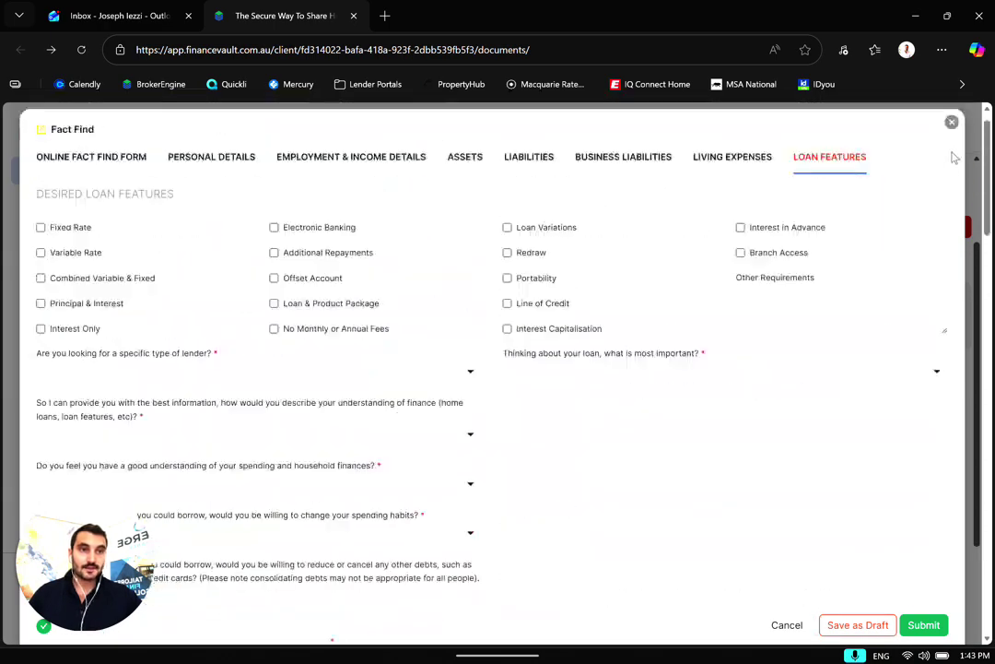
click(950, 121)
scroll(410, 343, down, 5)
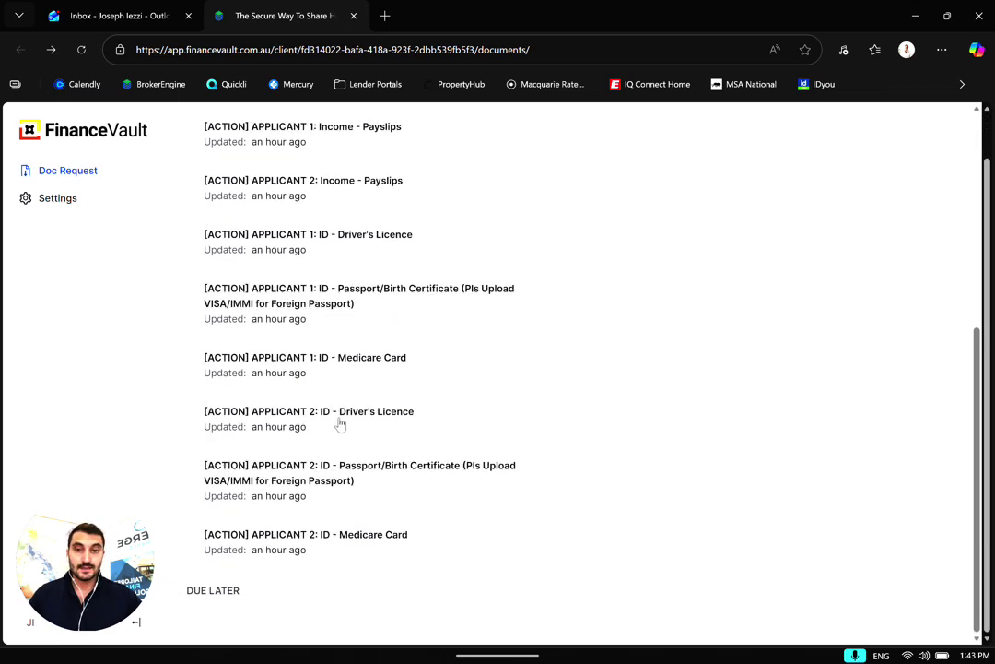
Scroll the Due Now list and open '[ACTION] Bank Statements - Cash Deck Integration'
scroll(337, 427, up, 5)
scroll(395, 429, down, 5)
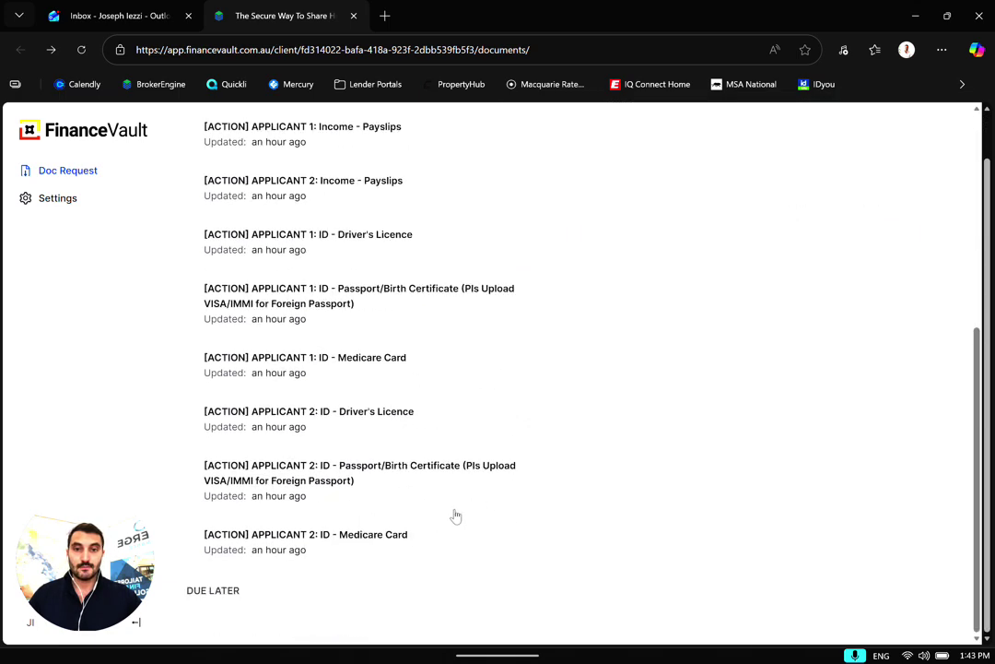
scroll(276, 304, up, 2)
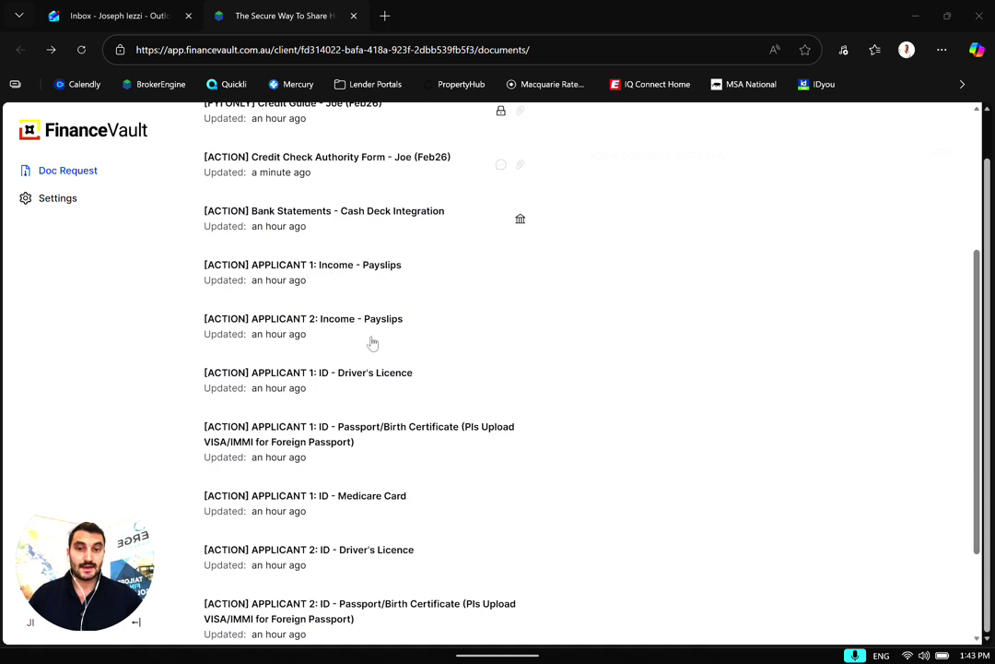
scroll(378, 304, down, 2)
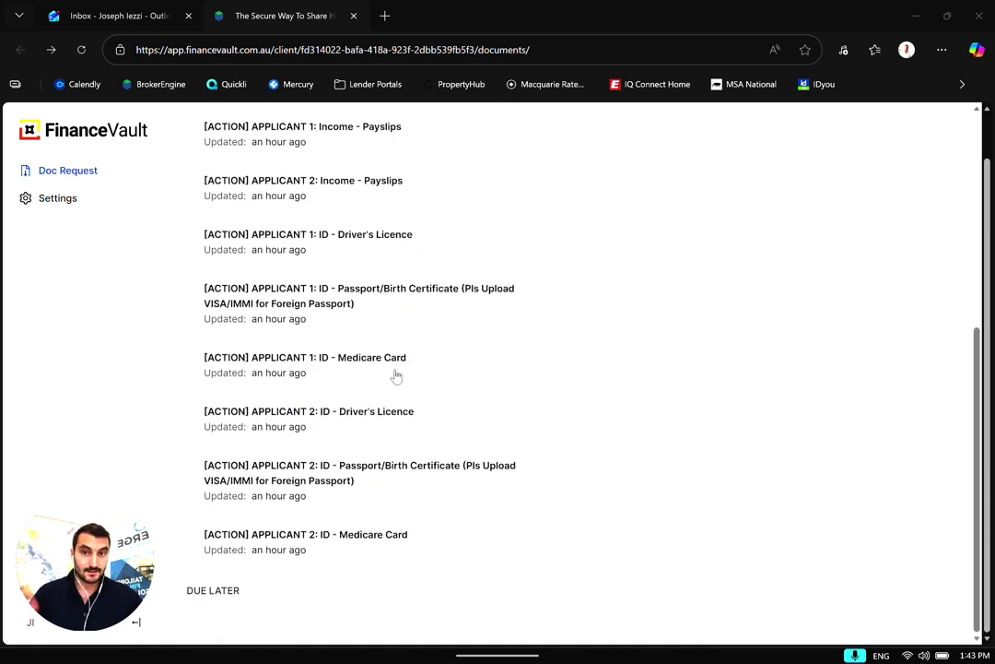
scroll(389, 350, up, 1)
scroll(388, 342, down, 1)
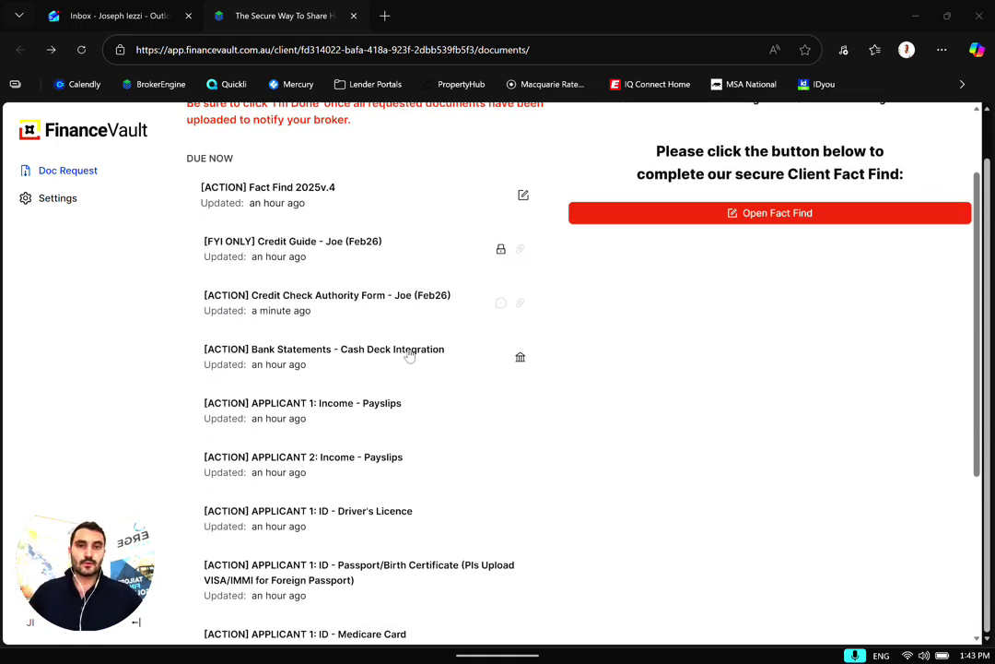
scroll(384, 342, down, 2)
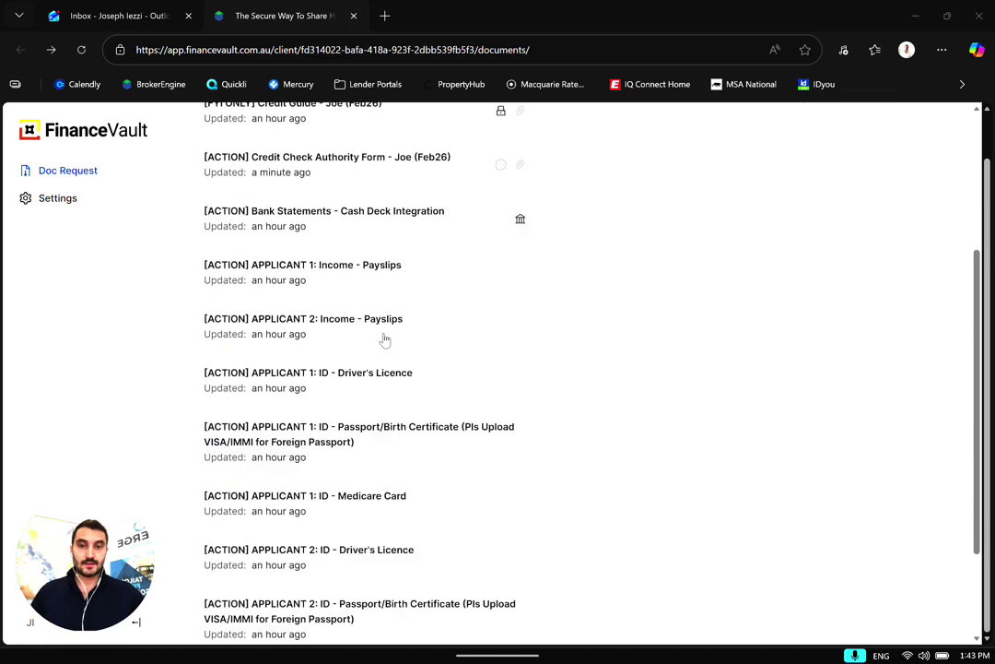
scroll(268, 336, up, 1)
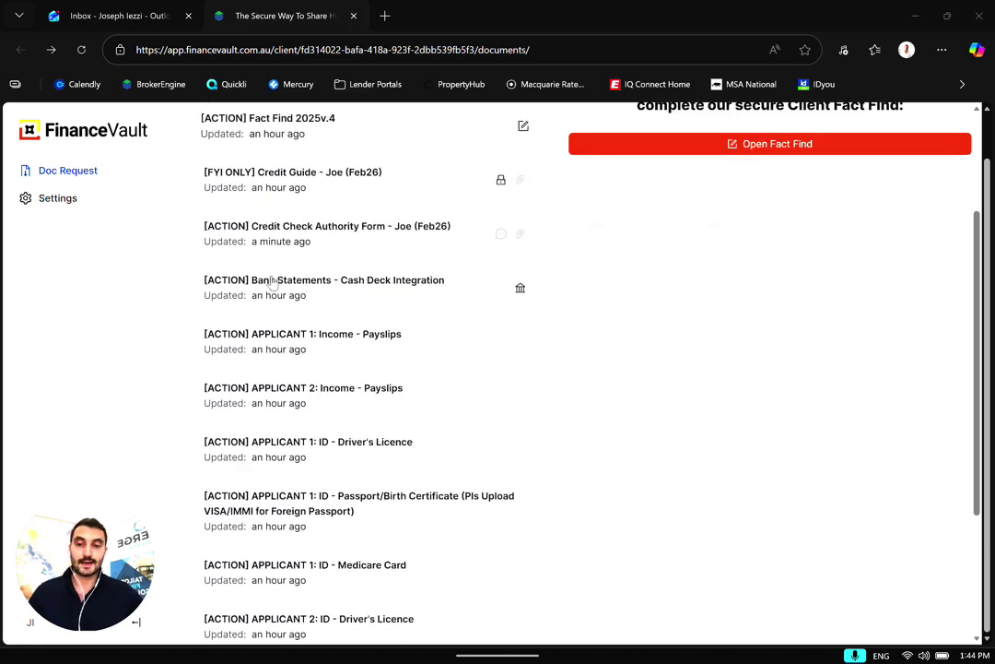
click(272, 283)
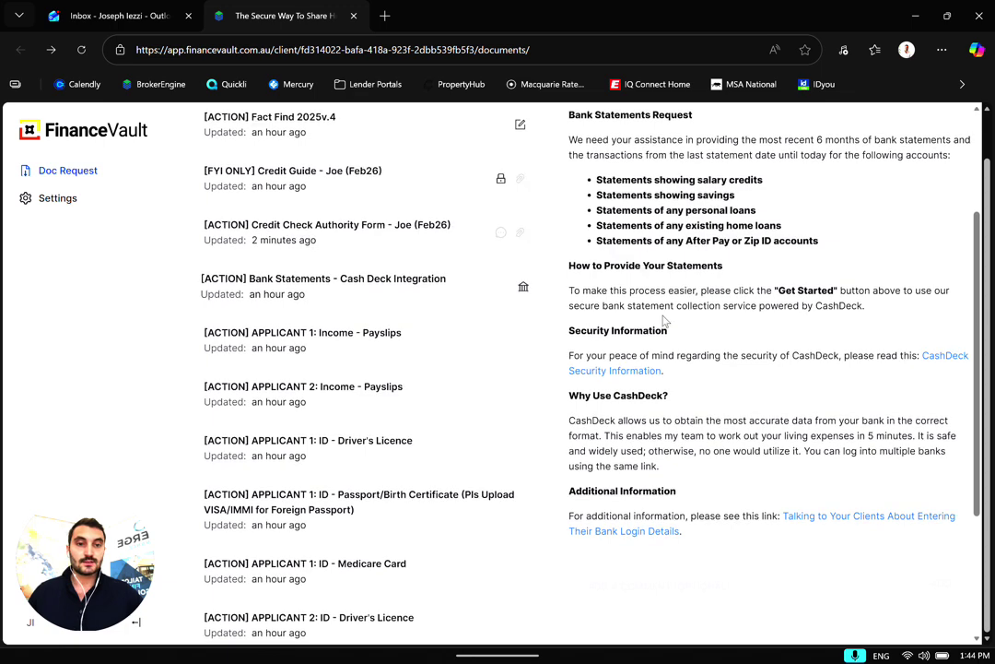
scroll(664, 322, up, 2)
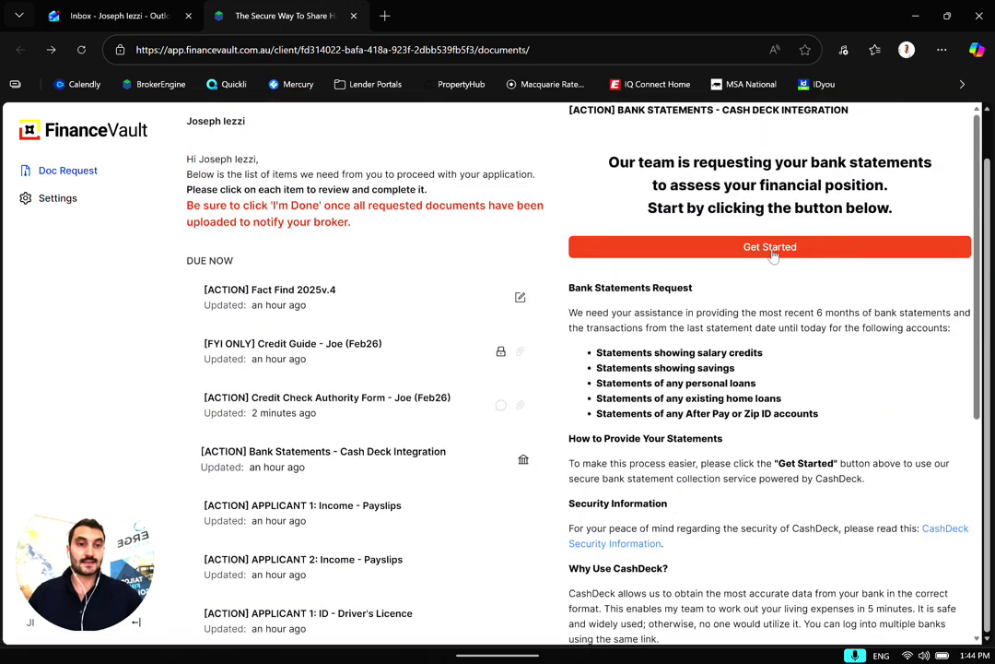
click(771, 250)
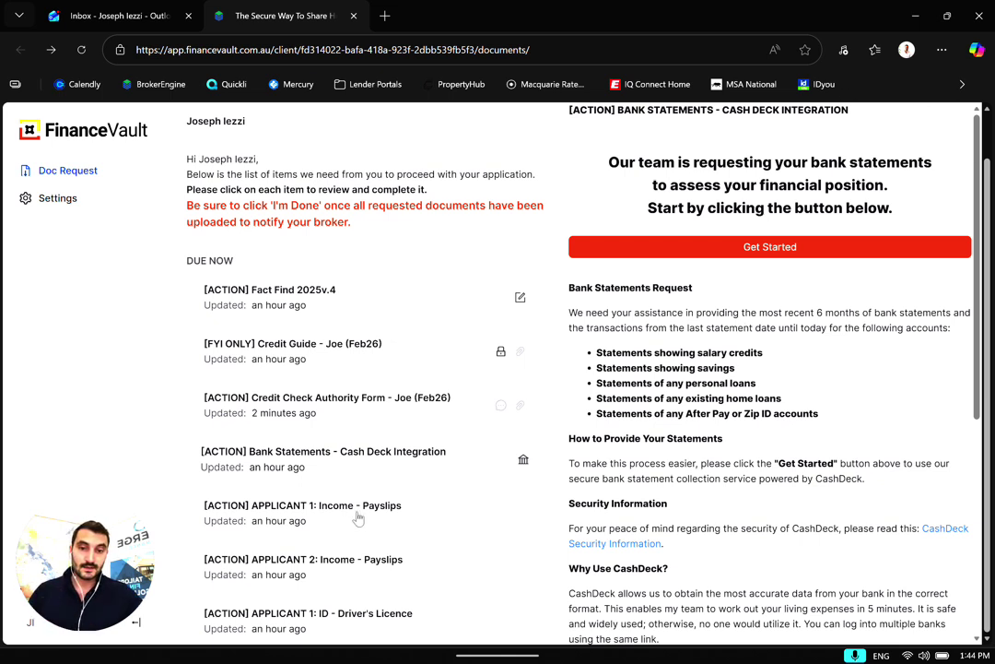
click(633, 257)
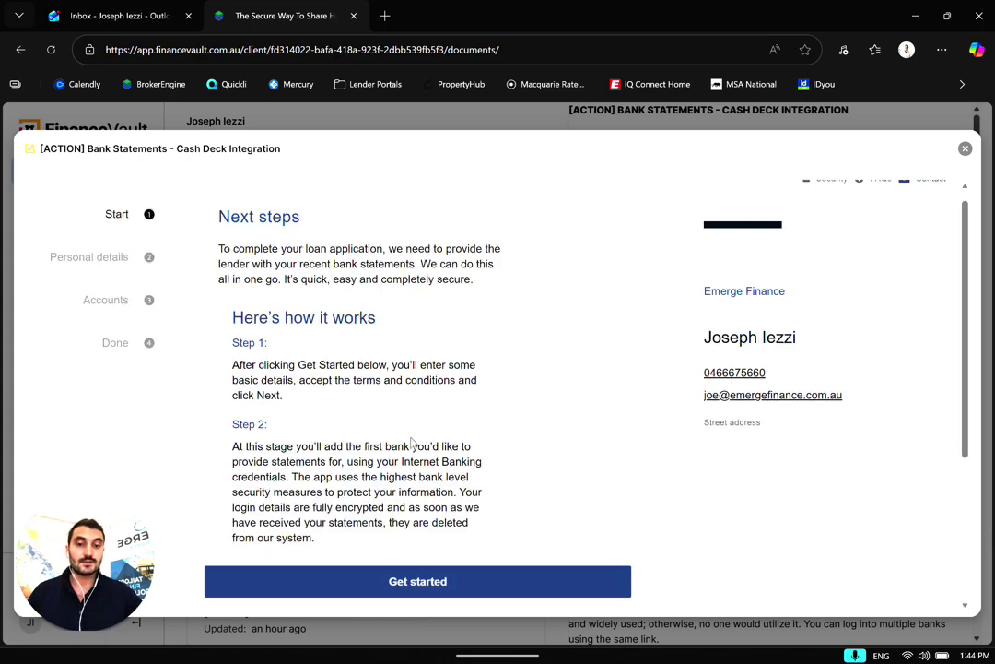
scroll(348, 461, down, 3)
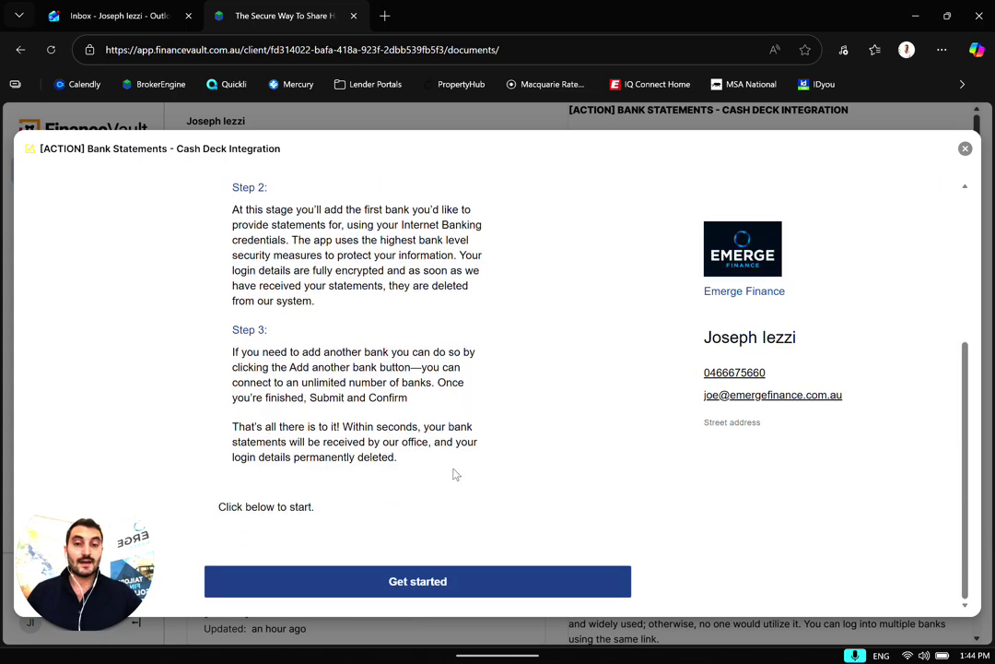
scroll(426, 407, up, 3)
scroll(425, 415, down, 3)
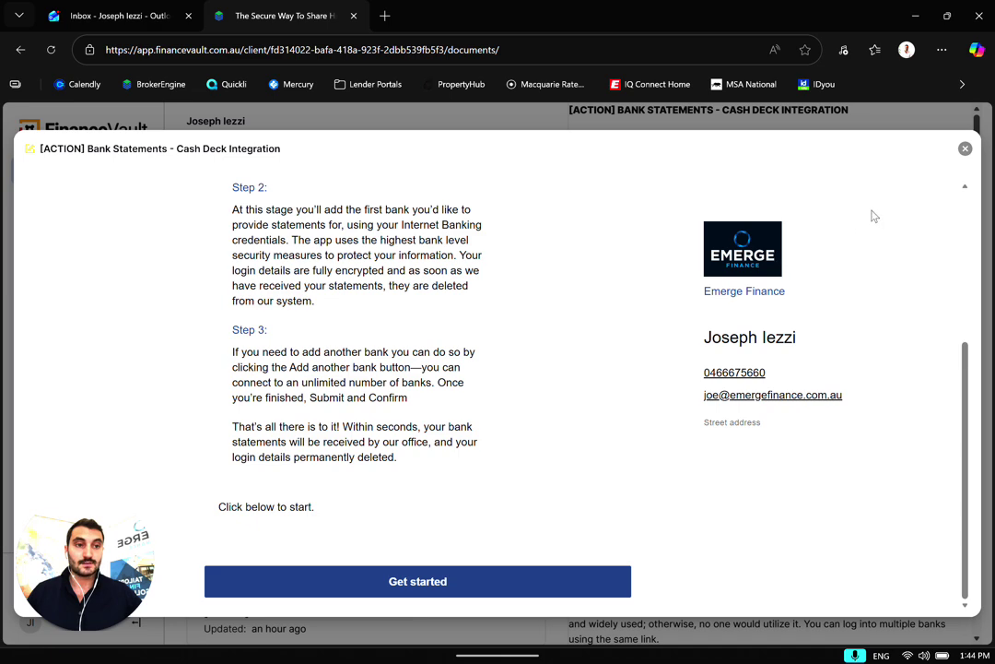
click(965, 149)
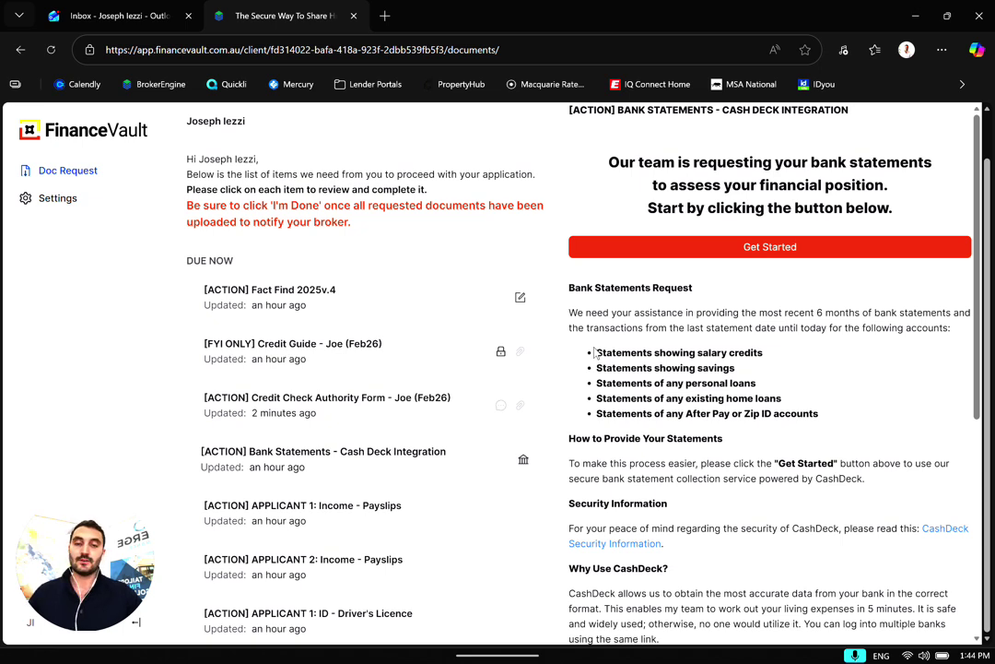
Submit the documents with I'm Done, confirming Yes, Submit and closing with Great, Close
scroll(315, 269, down, 1)
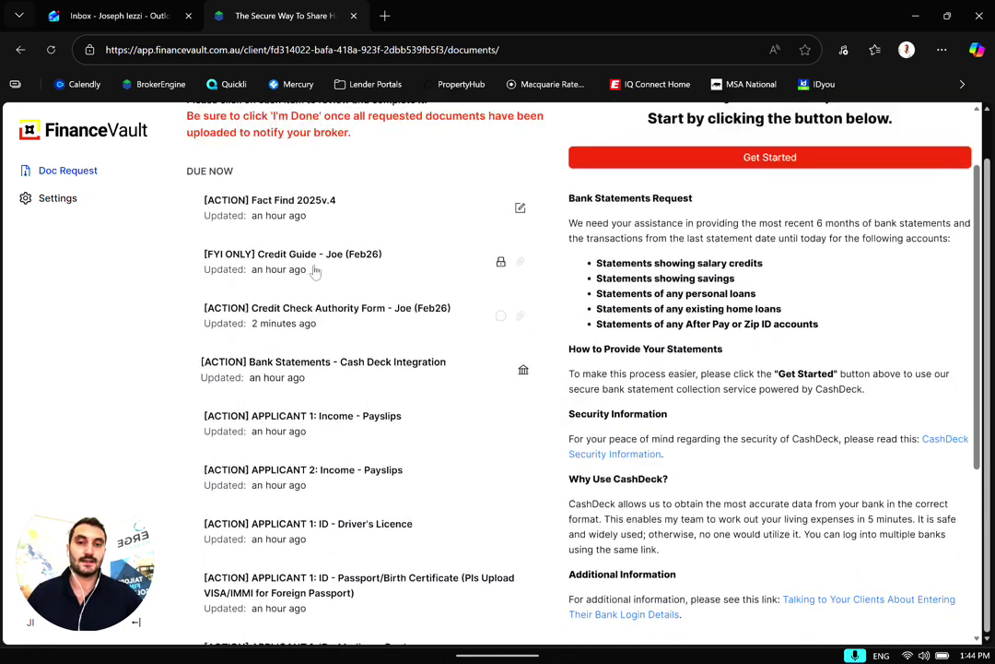
scroll(306, 269, up, 1)
scroll(311, 304, down, 1)
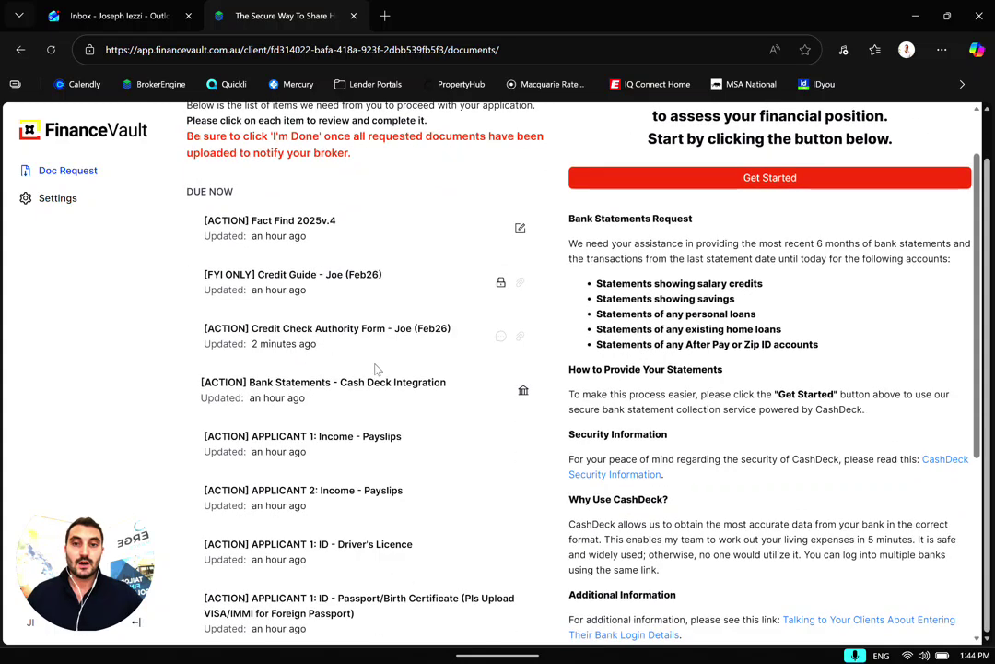
scroll(456, 339, up, 2)
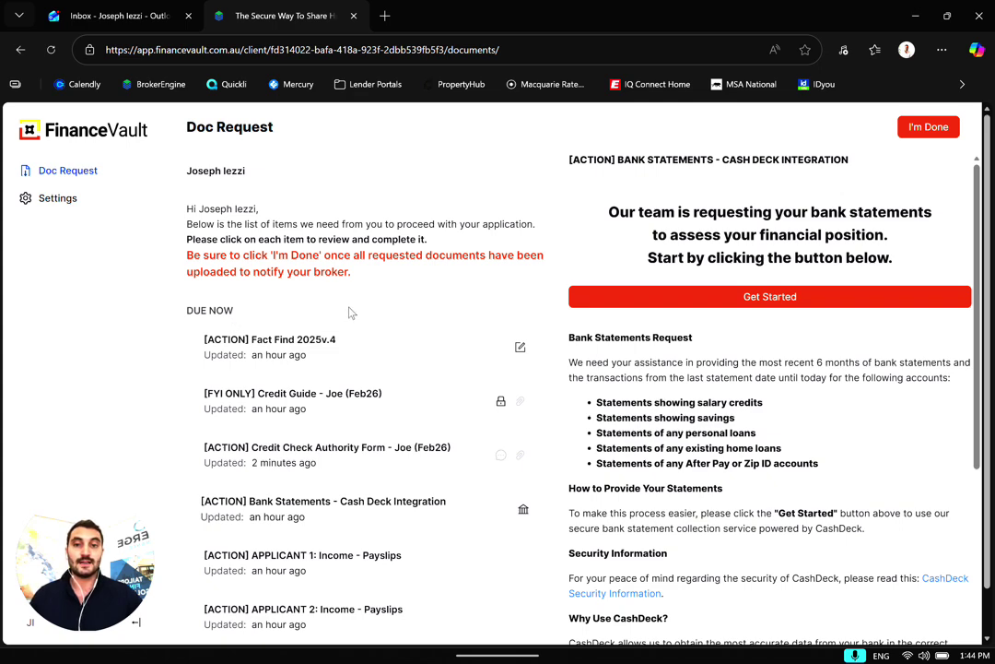
scroll(397, 309, down, 2)
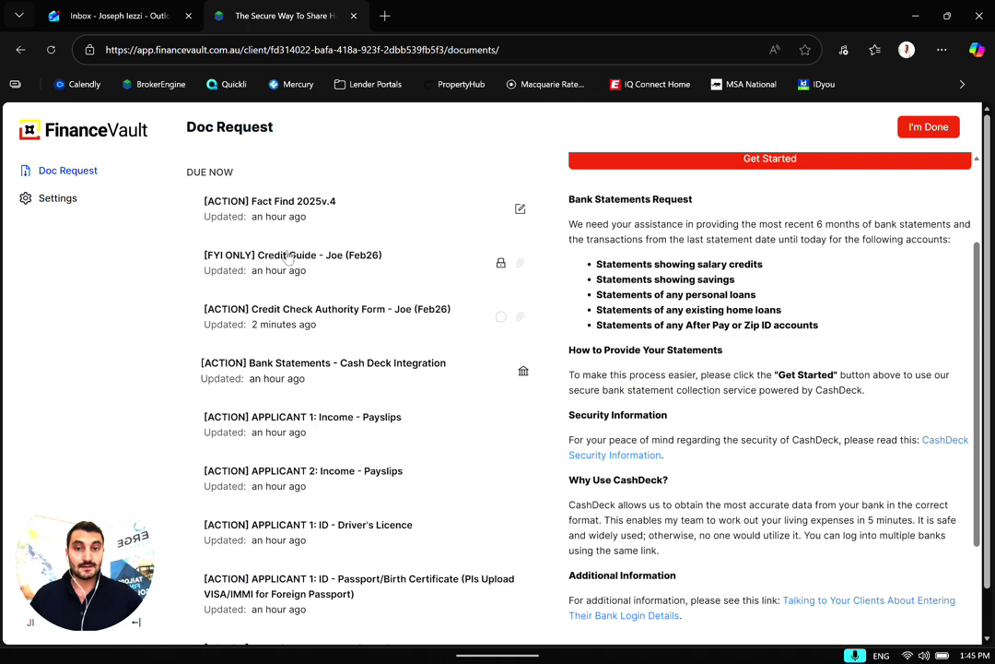
scroll(281, 267, down, 1)
scroll(281, 270, down, 1)
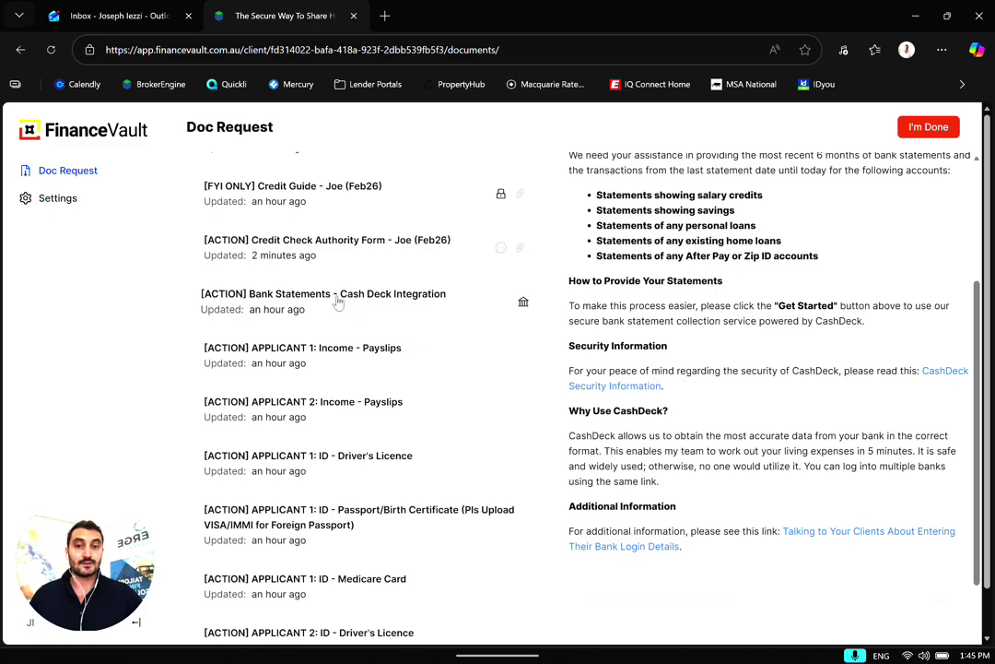
scroll(292, 301, down, 2)
scroll(506, 448, up, 4)
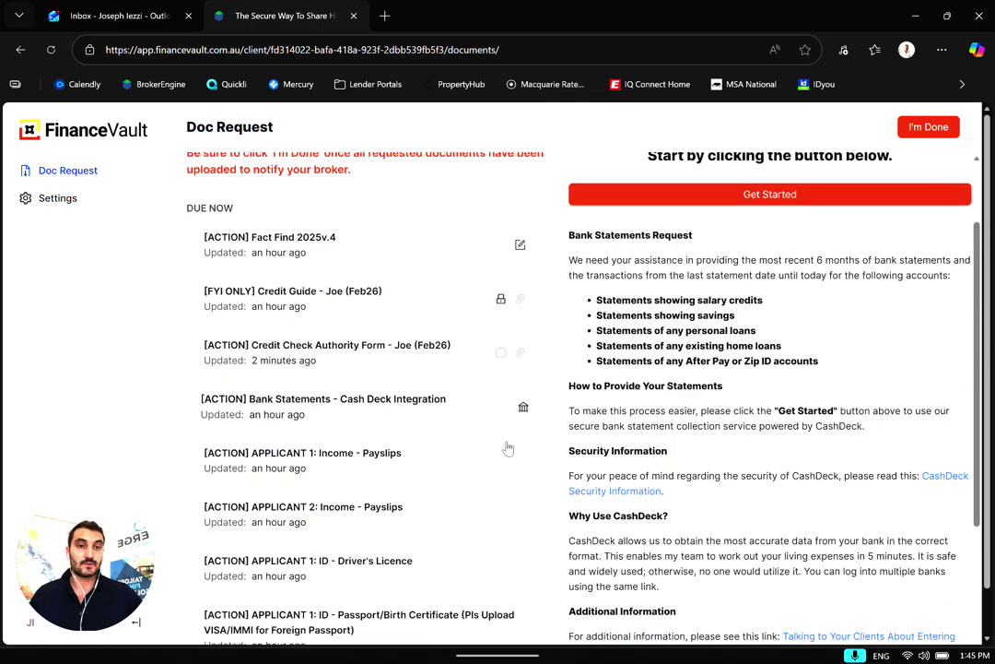
scroll(826, 256, up, 2)
click(921, 129)
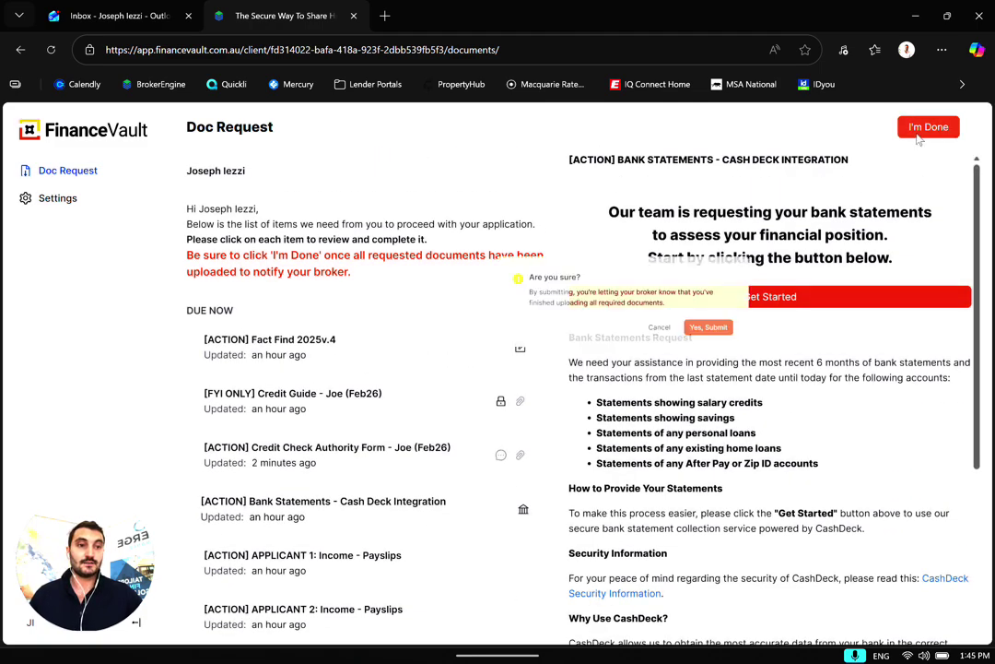
click(620, 410)
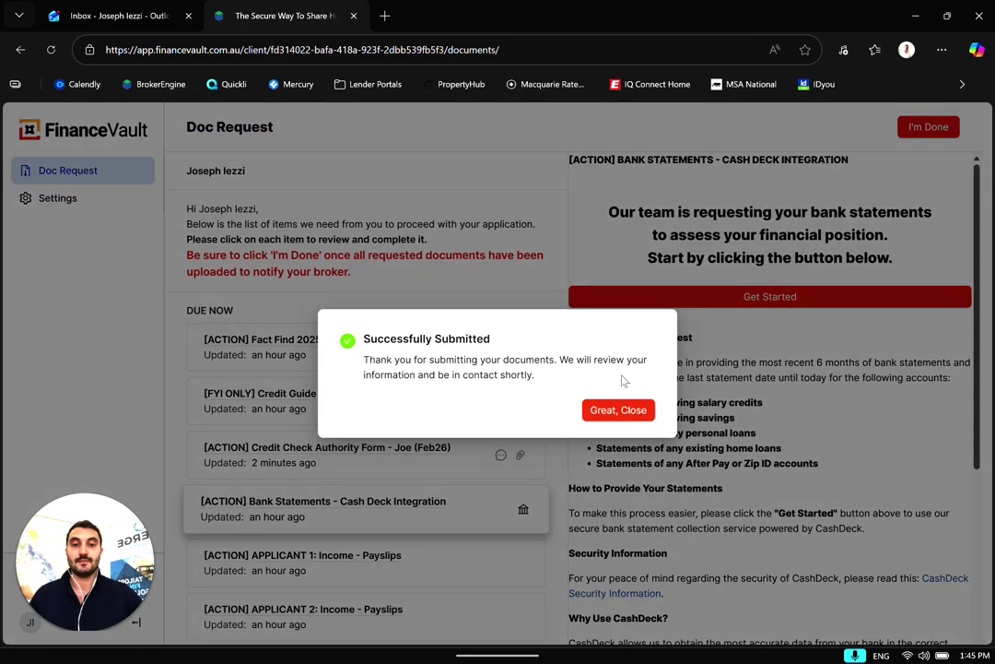
click(595, 410)
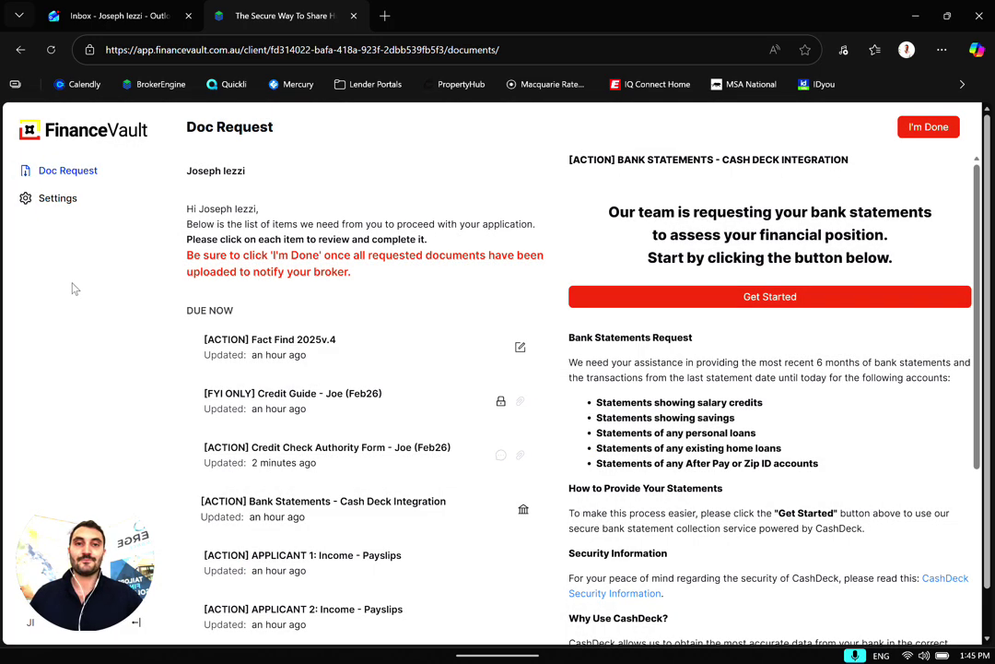